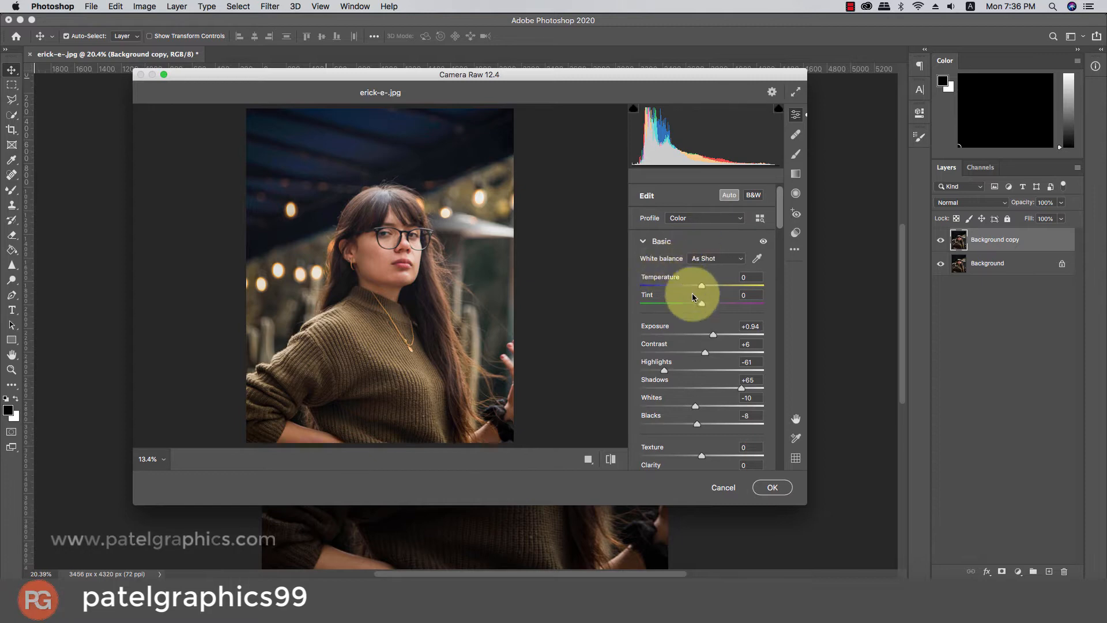
- Set Clarity to +13 and Texture to +24 in the Camera Raw basic adjustments, and raise Vibrance slightly
mouse_move(701, 284)
mouse_down()
mouse_move(693, 278)
mouse_move(703, 278)
mouse_up()
drag(778, 202, 780, 222)
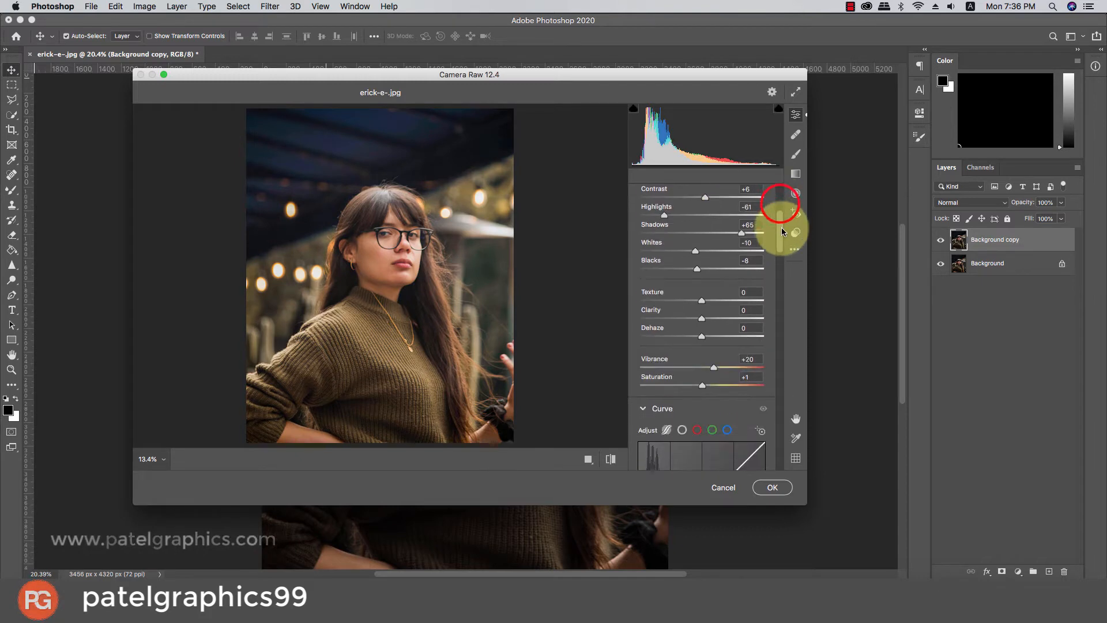
mouse_move(708, 318)
mouse_down()
mouse_move(718, 320)
mouse_move(715, 302)
mouse_up()
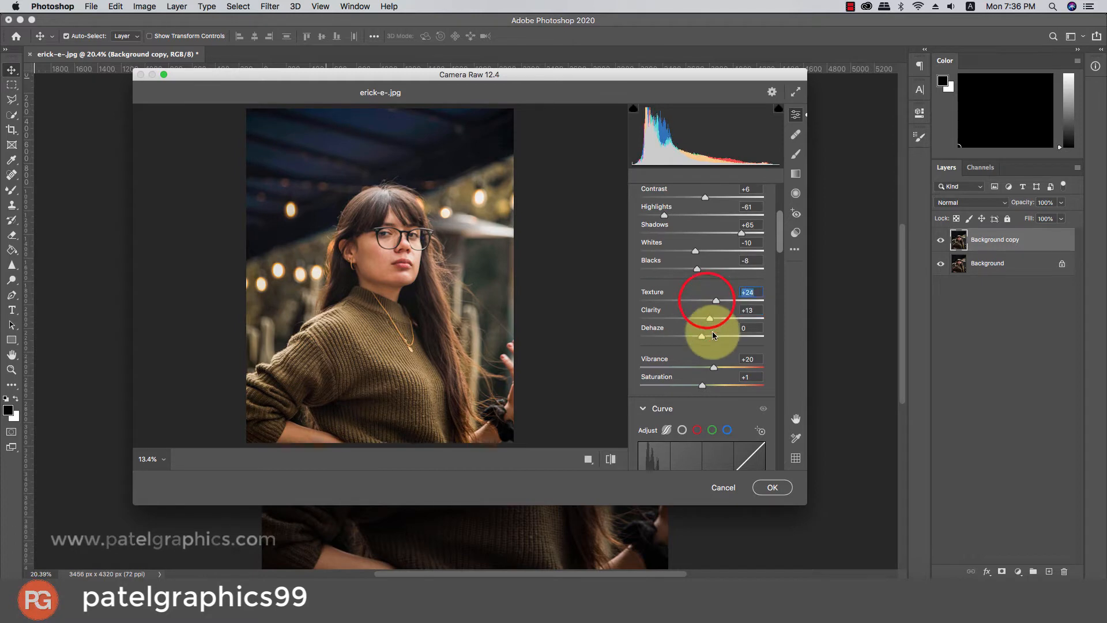
click(721, 366)
- Set Noise Reduction to 10 and the Yellows saturation in the Color Mixer to +8
drag(780, 239, 774, 309)
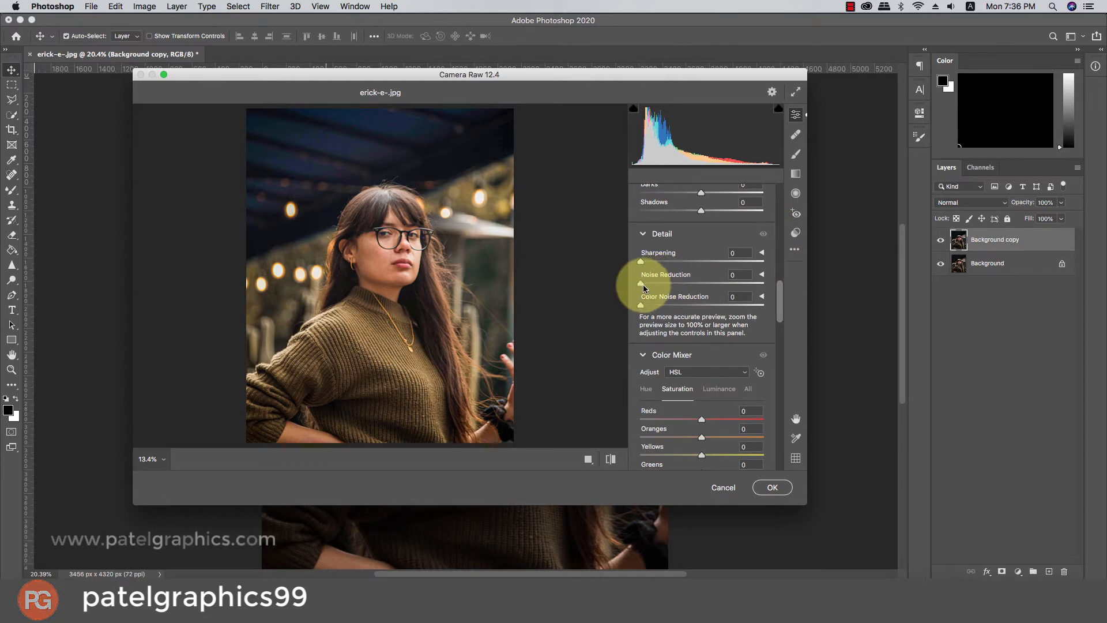
drag(642, 284, 656, 279)
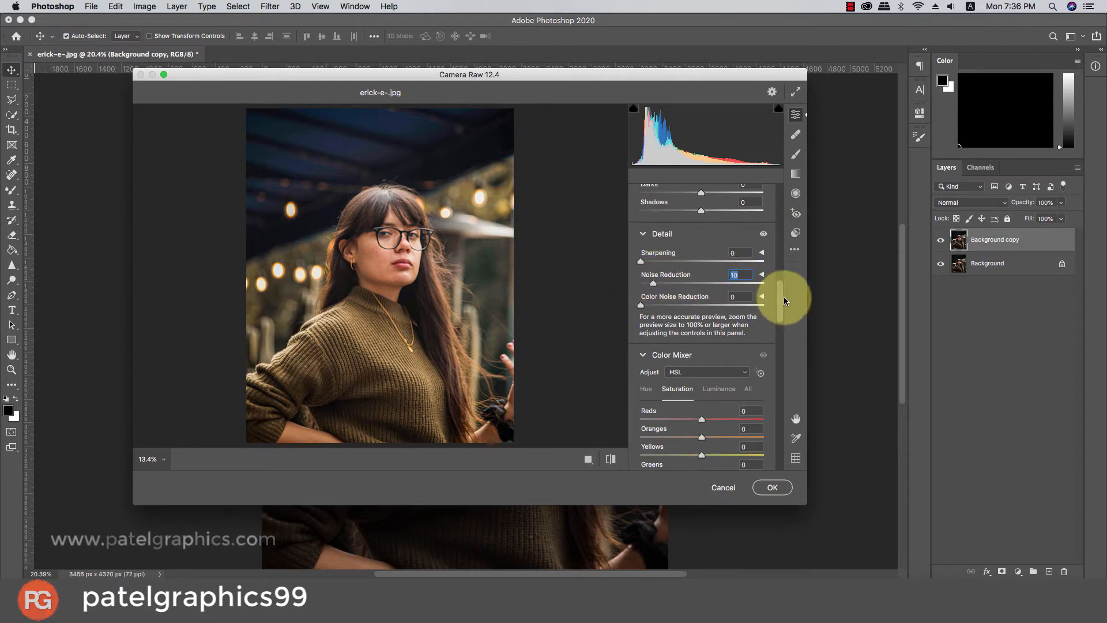
drag(782, 297, 779, 320)
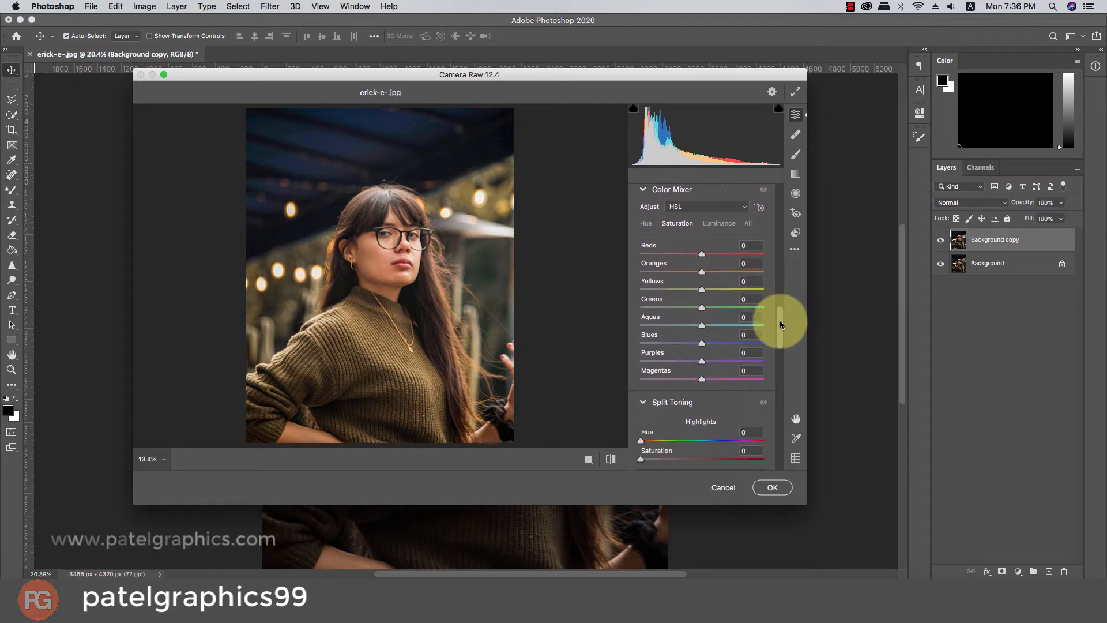
click(706, 225)
mouse_move(703, 271)
mouse_down()
mouse_move(713, 275)
mouse_move(645, 290)
mouse_move(706, 291)
mouse_up()
click(676, 222)
scroll(709, 289, down, 2)
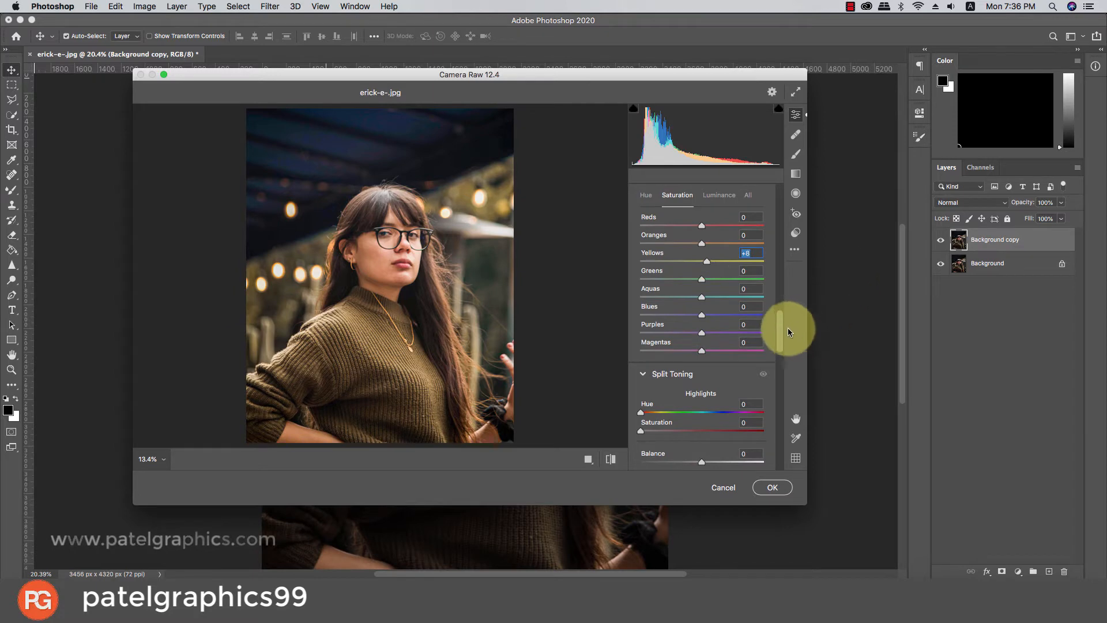
- Set the Blue Primary saturation to +26 and the lens Vignetting to -12, and apply the Camera Raw edits
drag(788, 332, 718, 455)
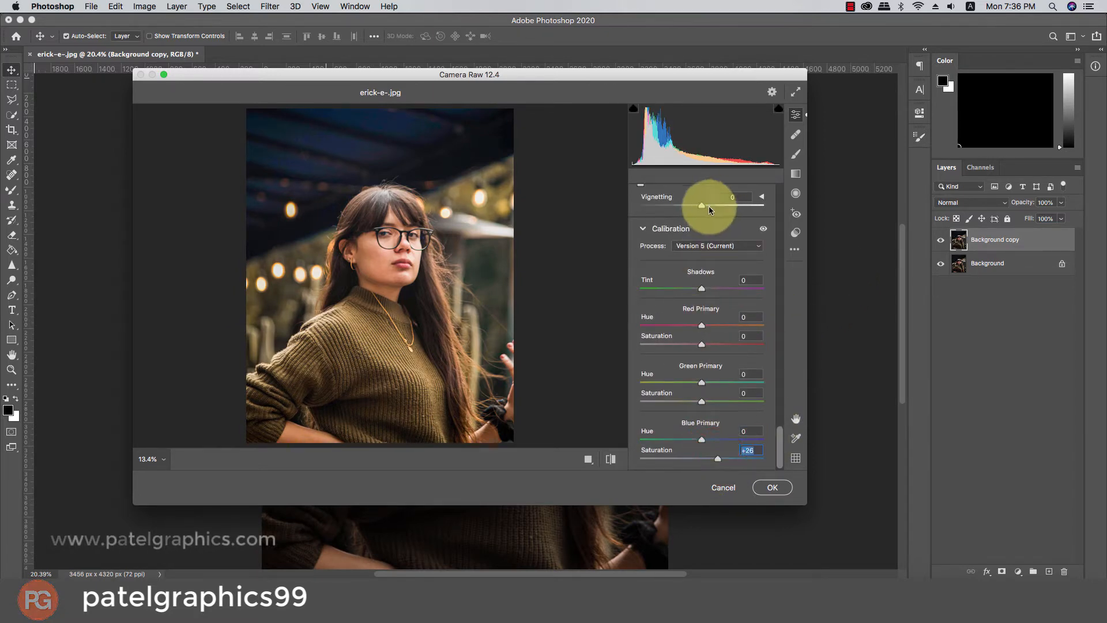
drag(702, 206, 694, 208)
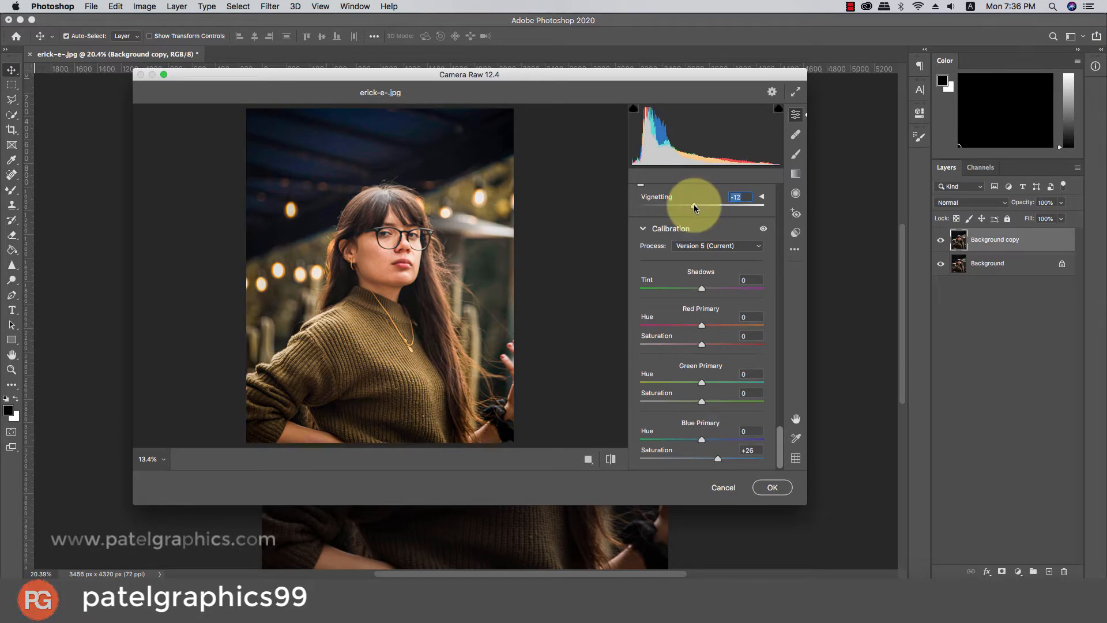
click(772, 487)
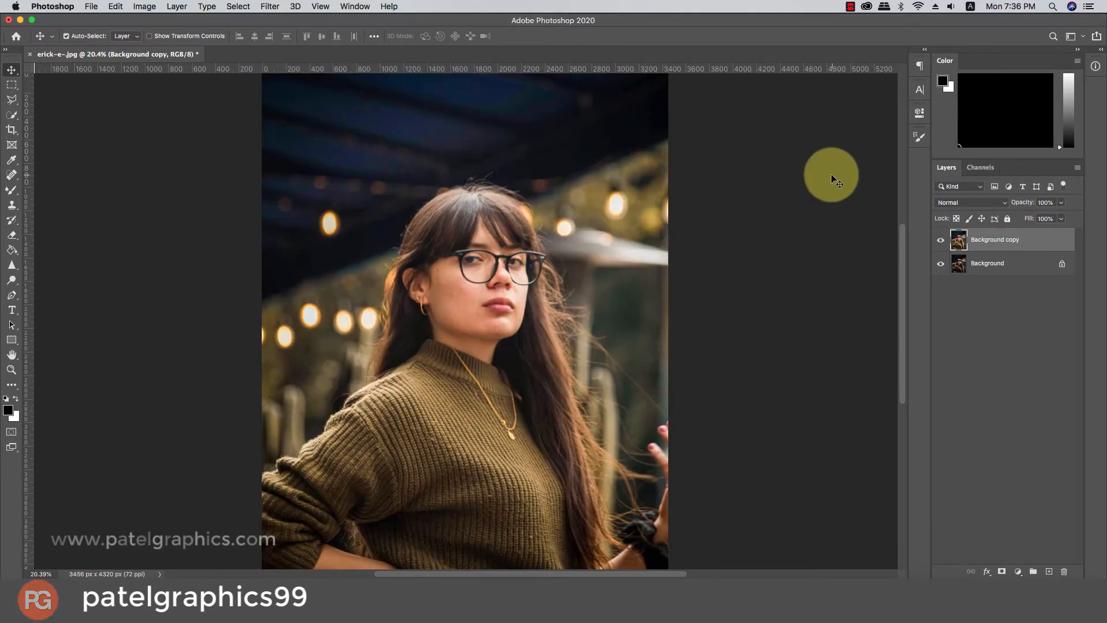
- Compare the portrait before and after the Camera Raw edits by toggling the Background copy layer's visibility
click(940, 238)
click(941, 238)
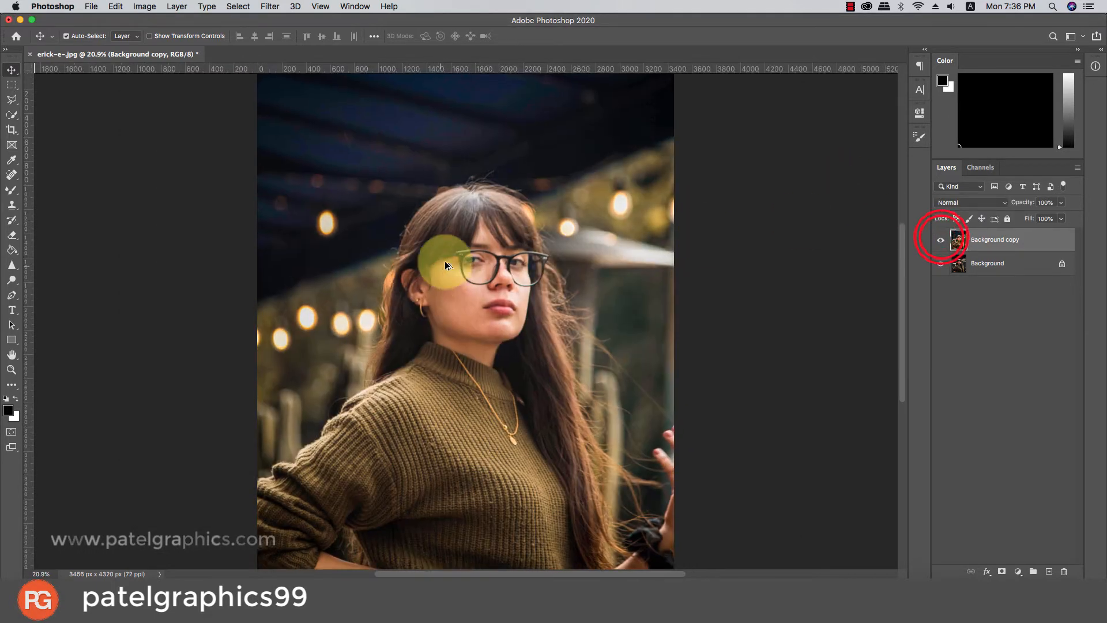
scroll(461, 254, up, 3)
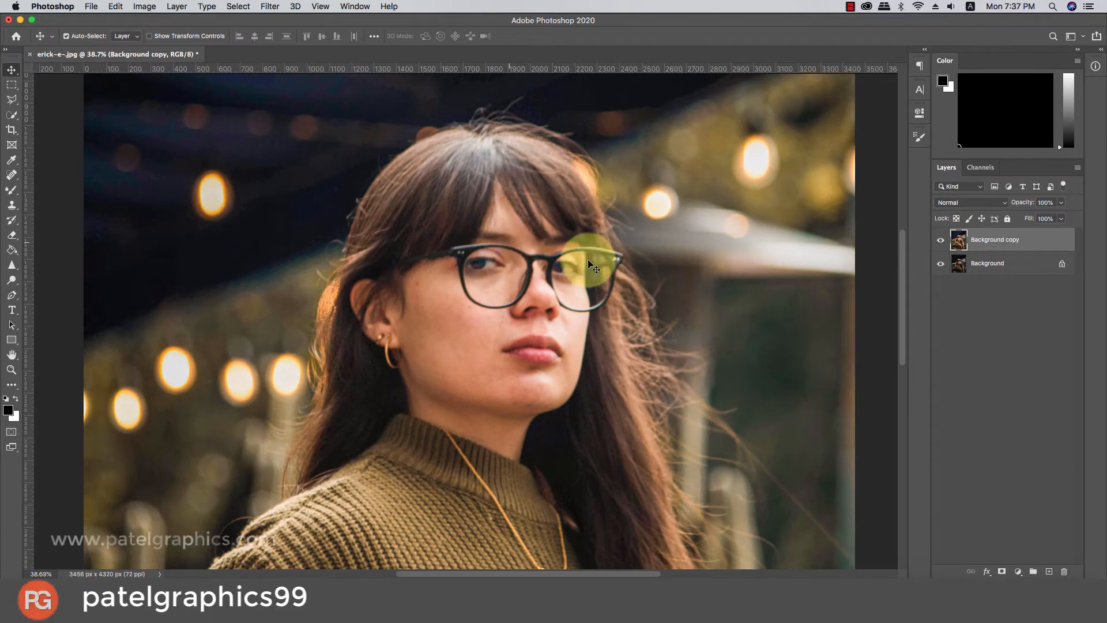
- Set up the Ellipse tool in Shape mode with a black fill and no stroke, above the Background copy layer
click(1012, 244)
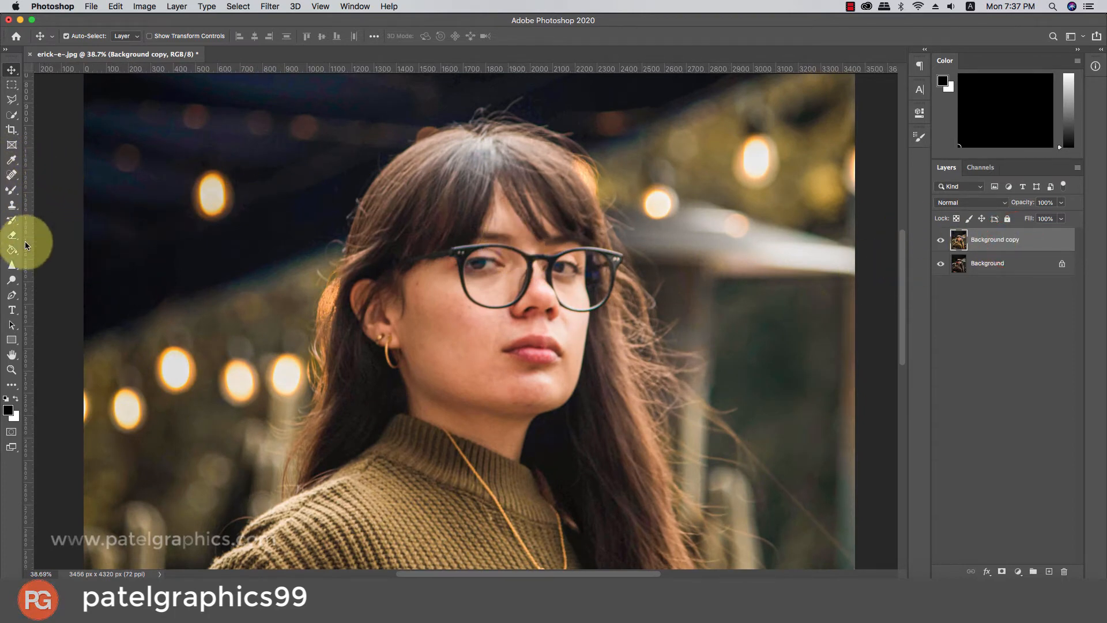
drag(8, 346, 48, 358)
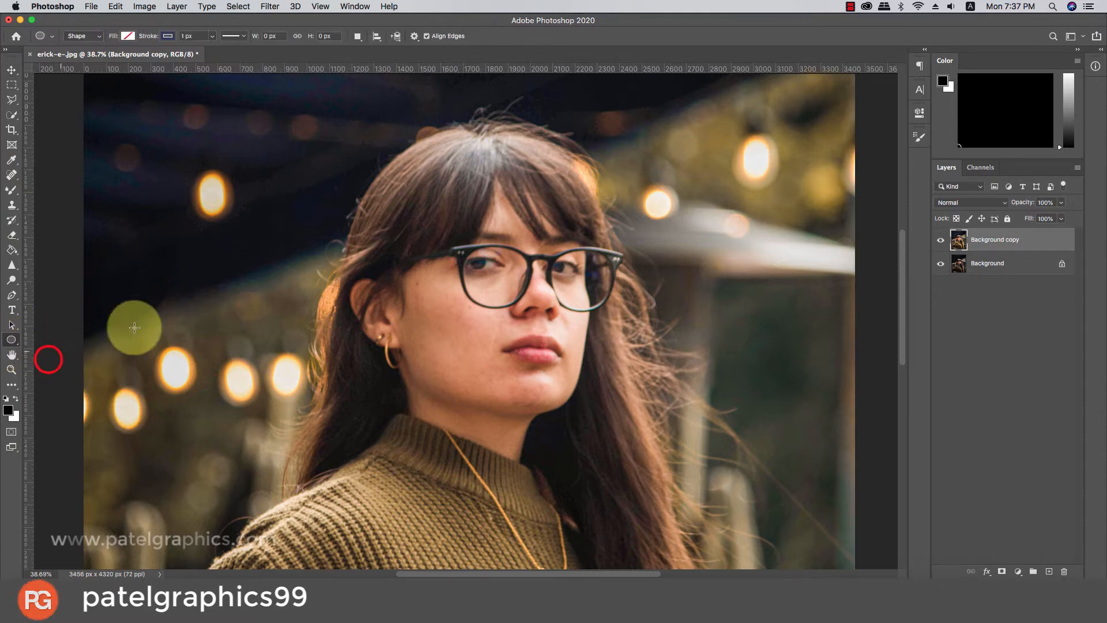
click(168, 36)
click(99, 60)
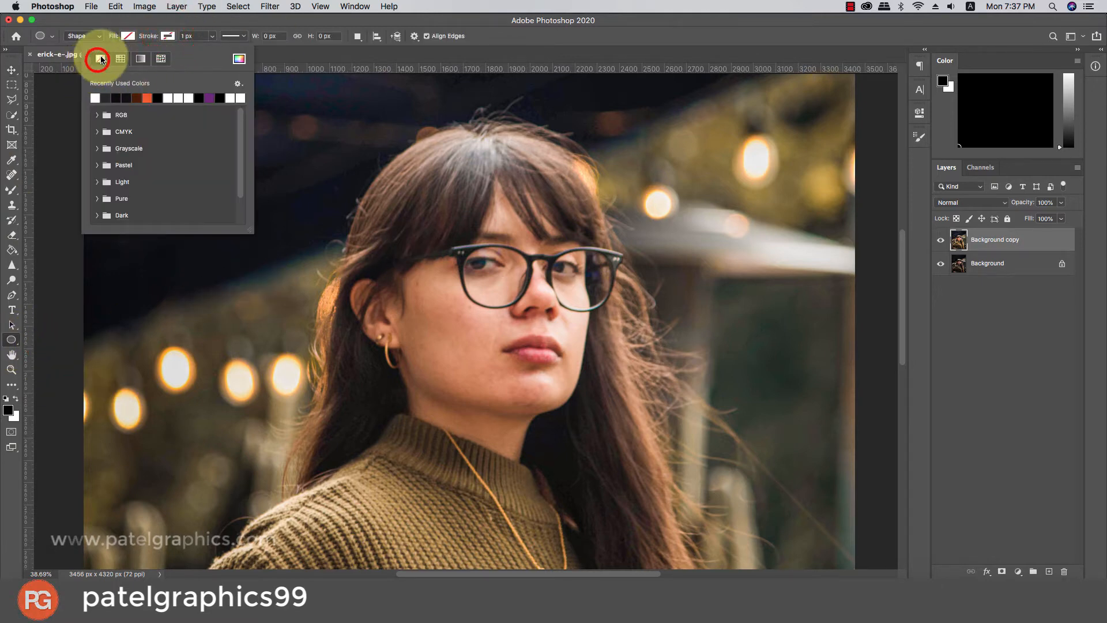
click(127, 36)
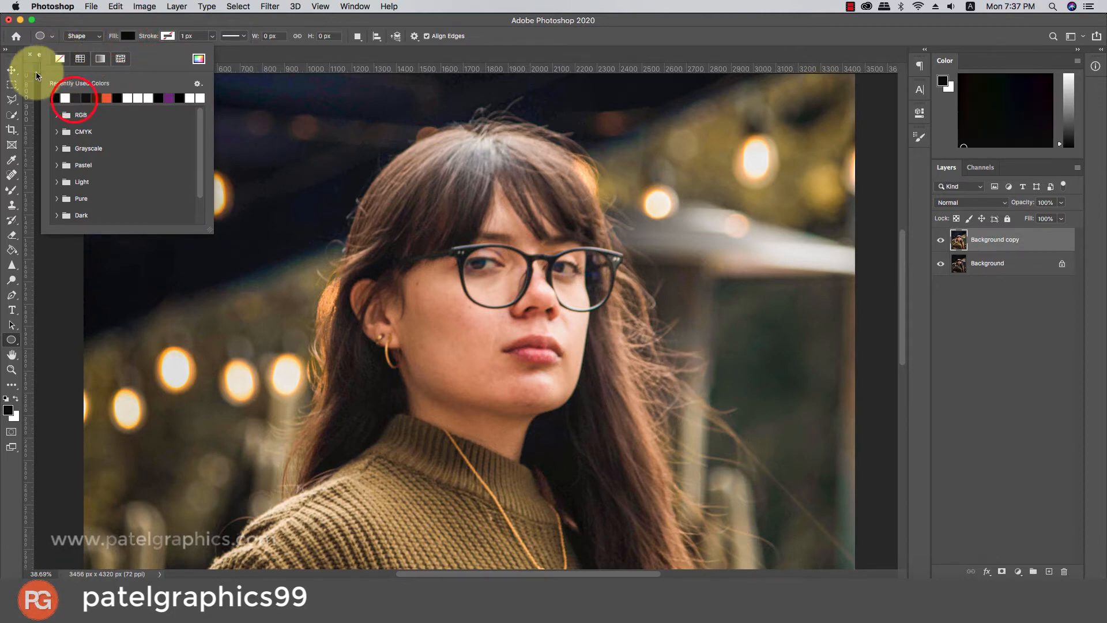
- Draw a black circle about 338 px across and position it over the eyeglass lens nearer the visible ear
click(11, 70)
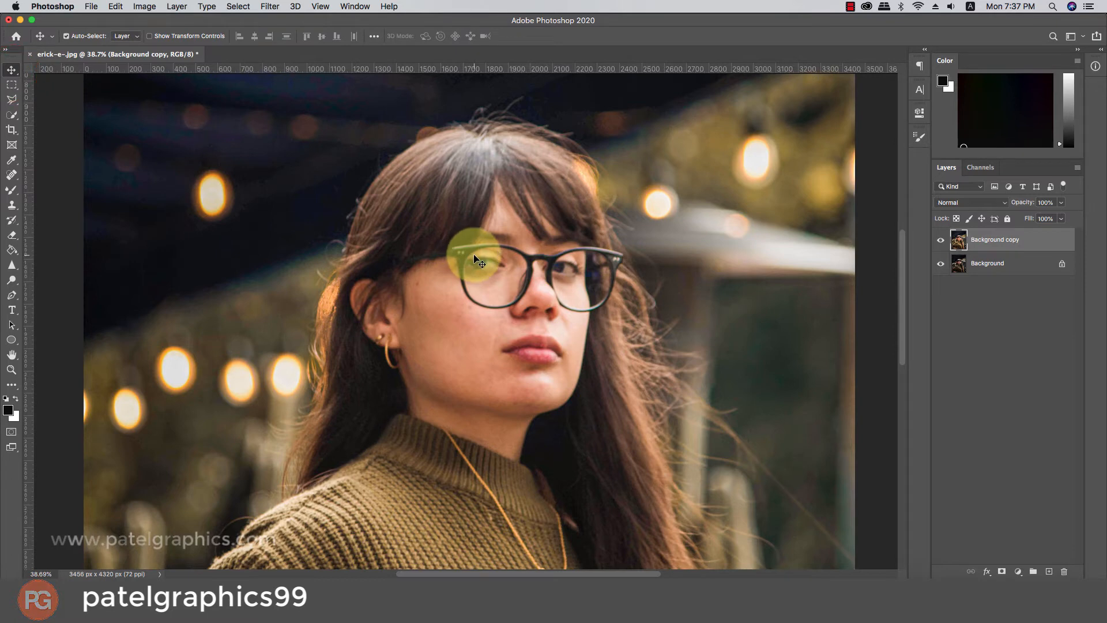
click(12, 339)
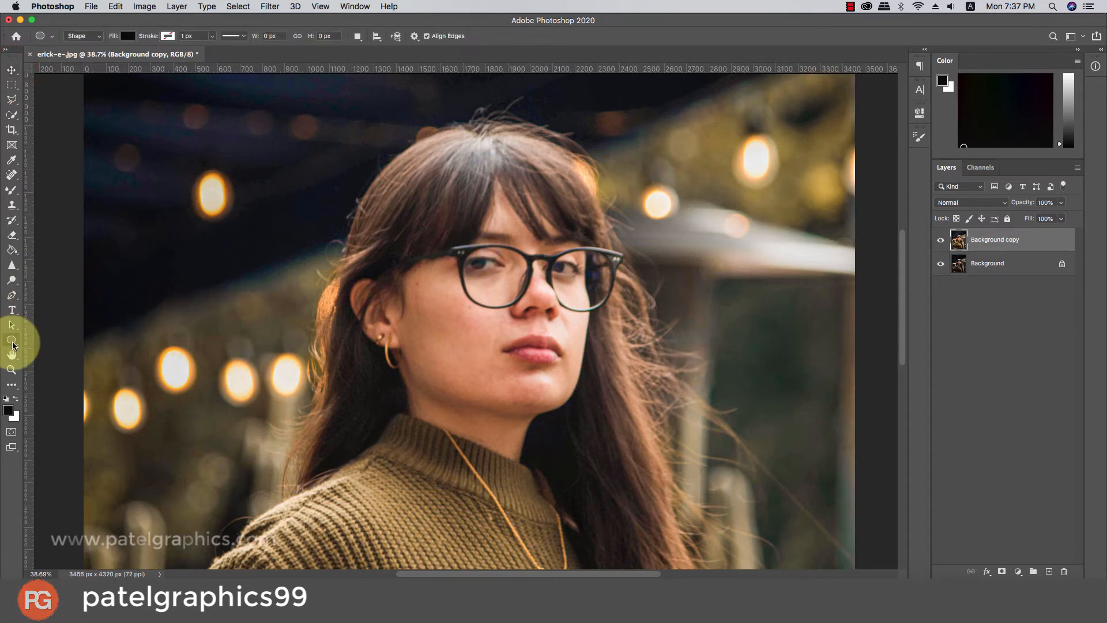
mouse_move(472, 252)
mouse_down()
mouse_move(524, 307)
mouse_move(507, 281)
mouse_move(510, 301)
mouse_up()
key(v)
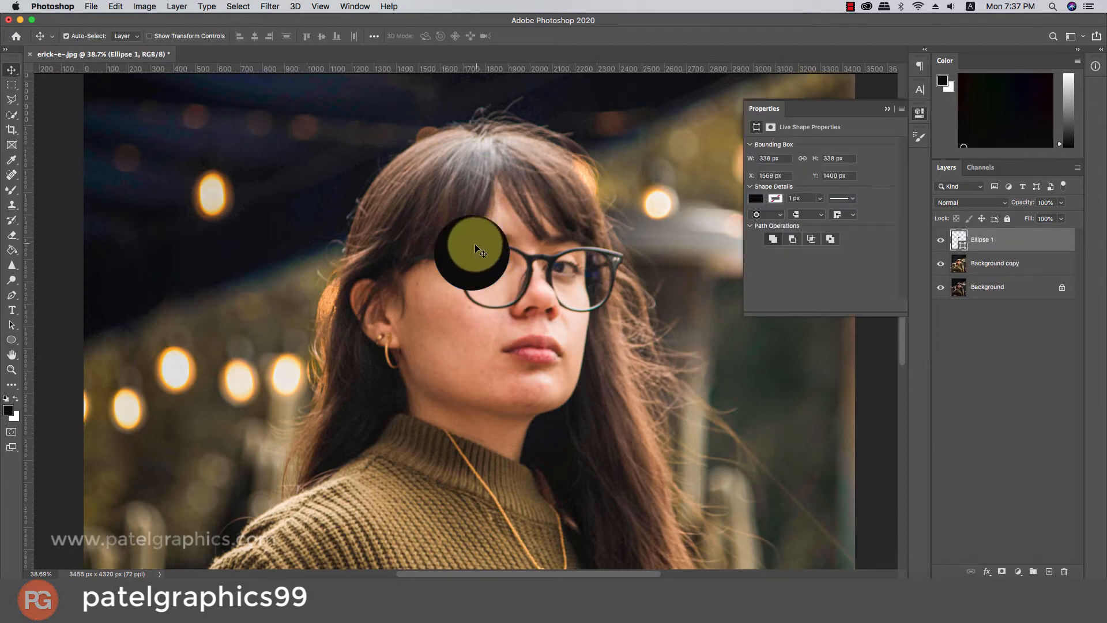
drag(474, 243, 498, 265)
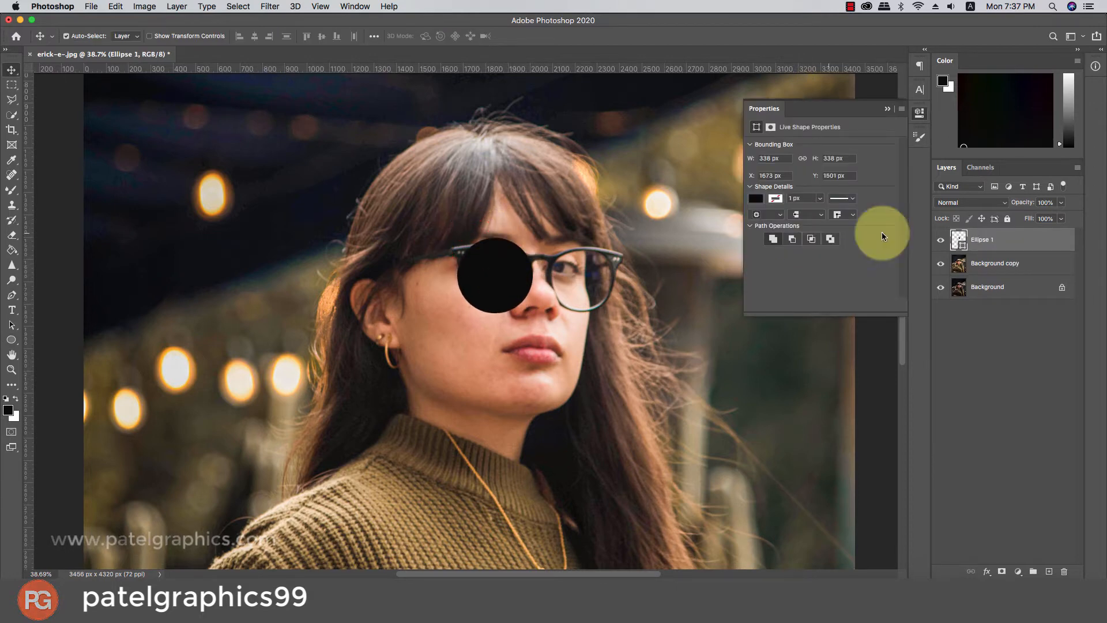
click(886, 109)
- Lower the circle layer's opacity to 77% so the lens underneath shows through
click(1060, 202)
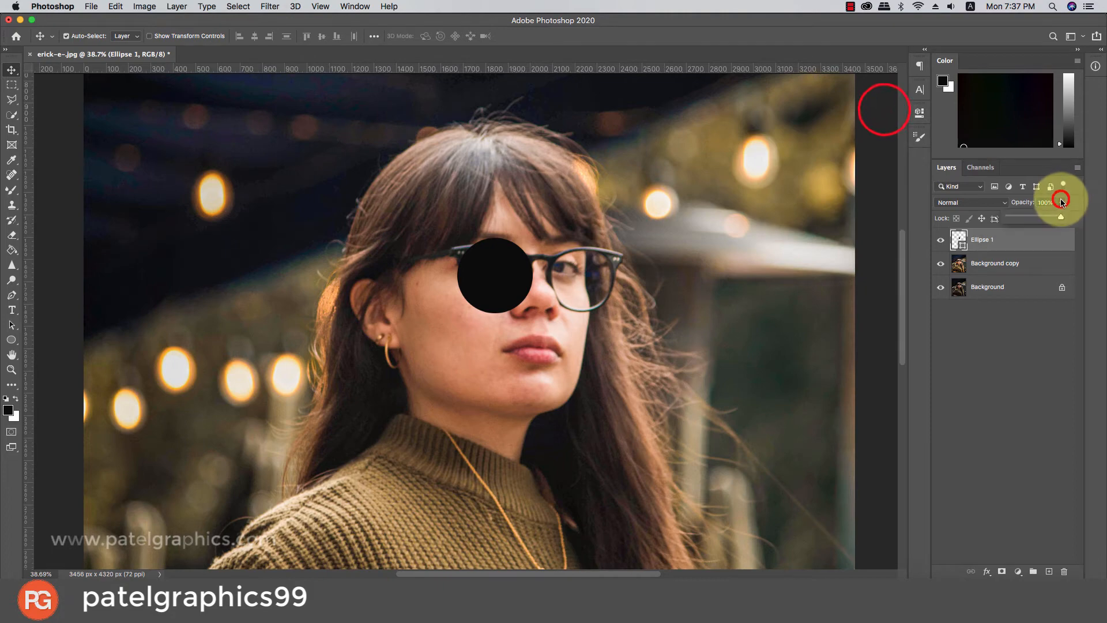
click(1049, 216)
scroll(499, 248, up, 5)
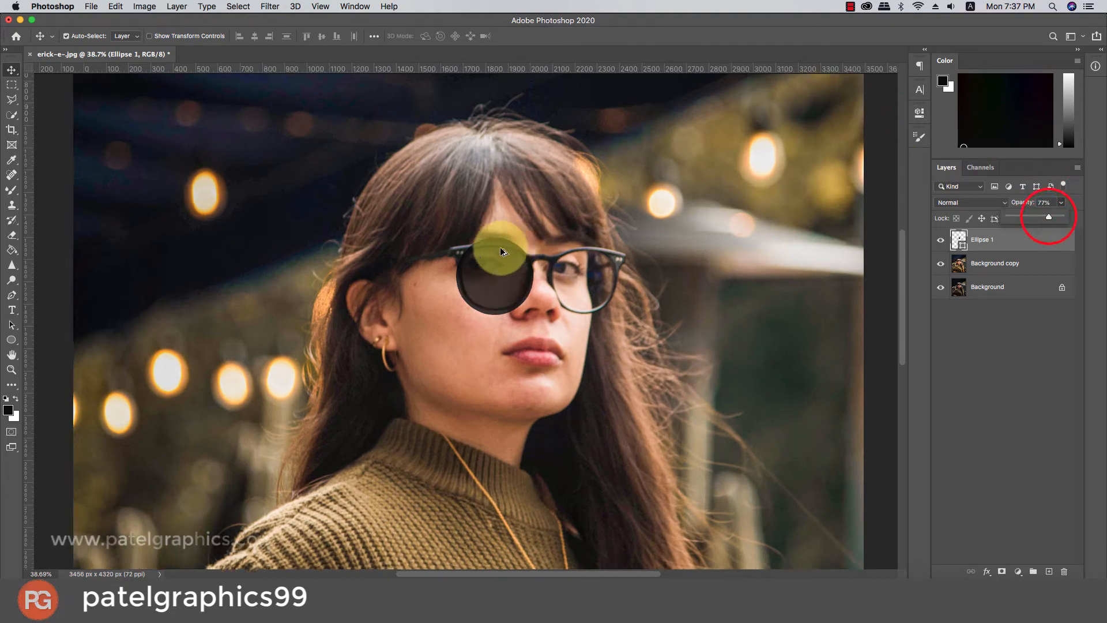
scroll(497, 248, up, 5)
click(494, 289)
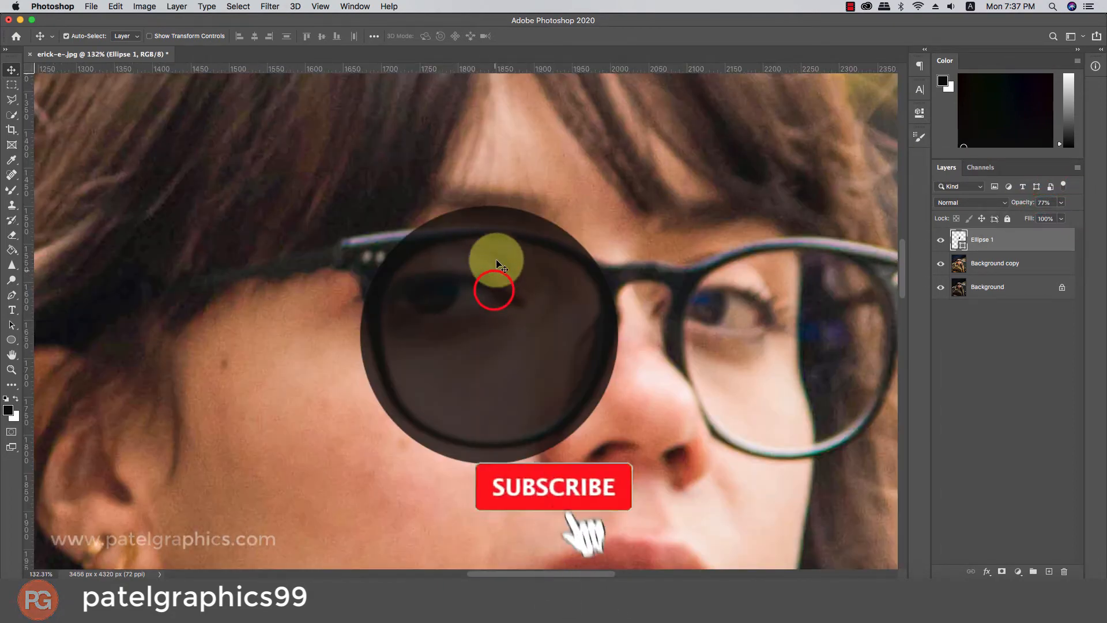
- Warp the dark circle so its top, lower-left and bottom edges follow the rim of the lens
key(super+t)
right_click(479, 223)
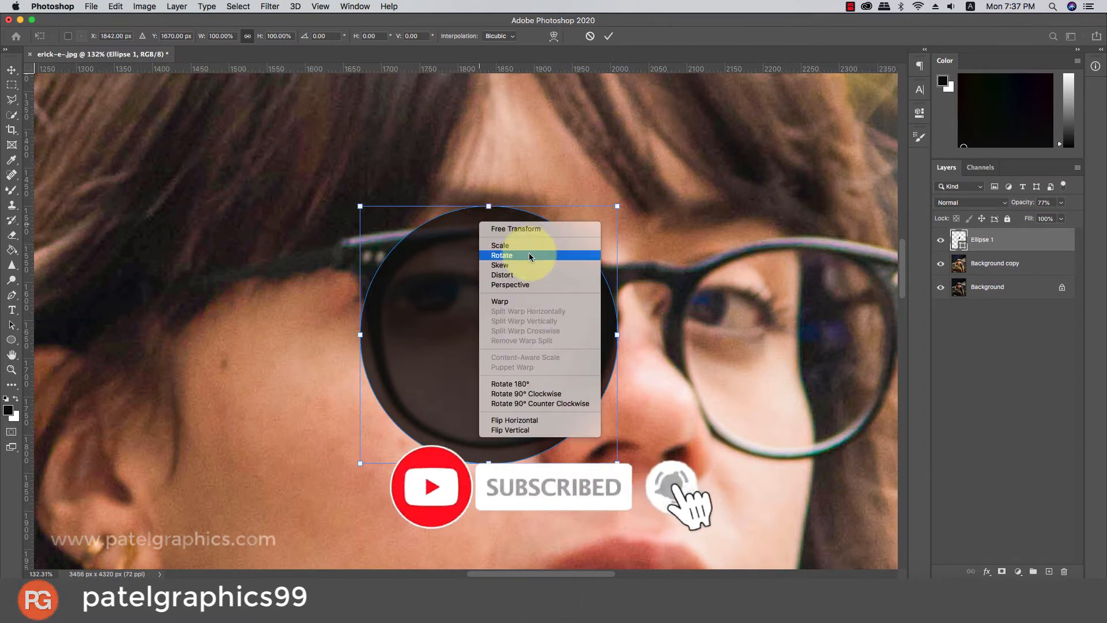
click(503, 301)
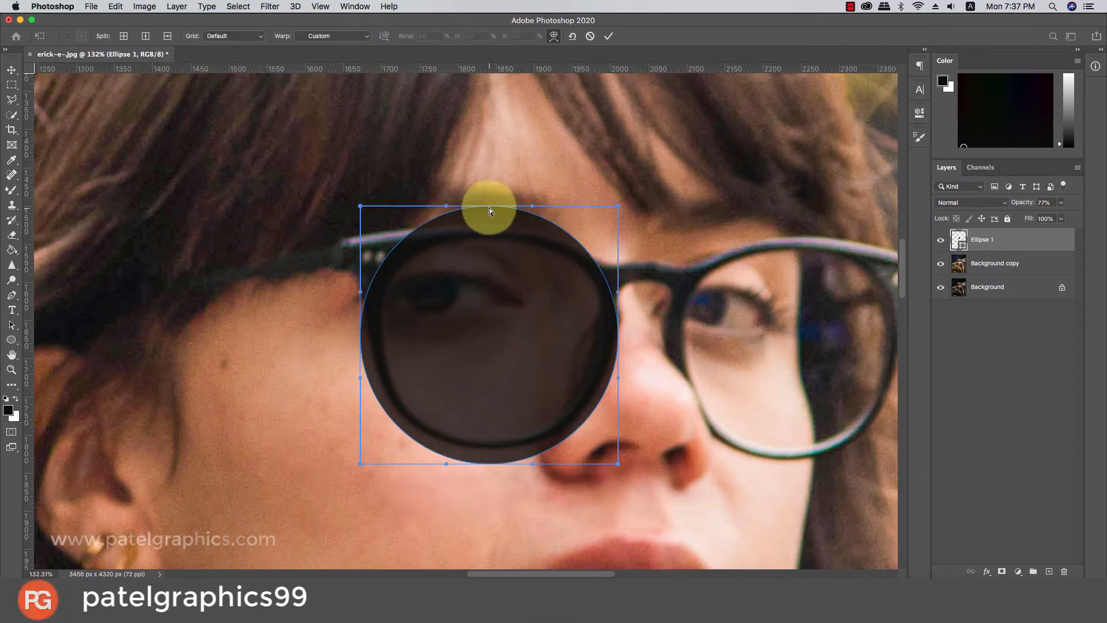
drag(489, 207, 491, 238)
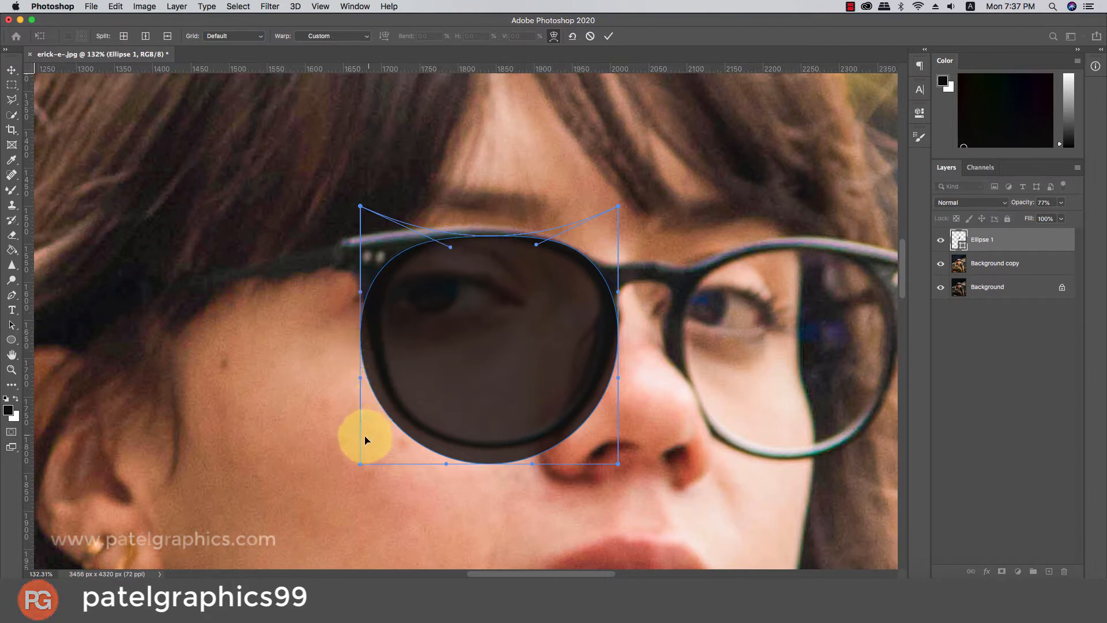
drag(368, 436, 383, 420)
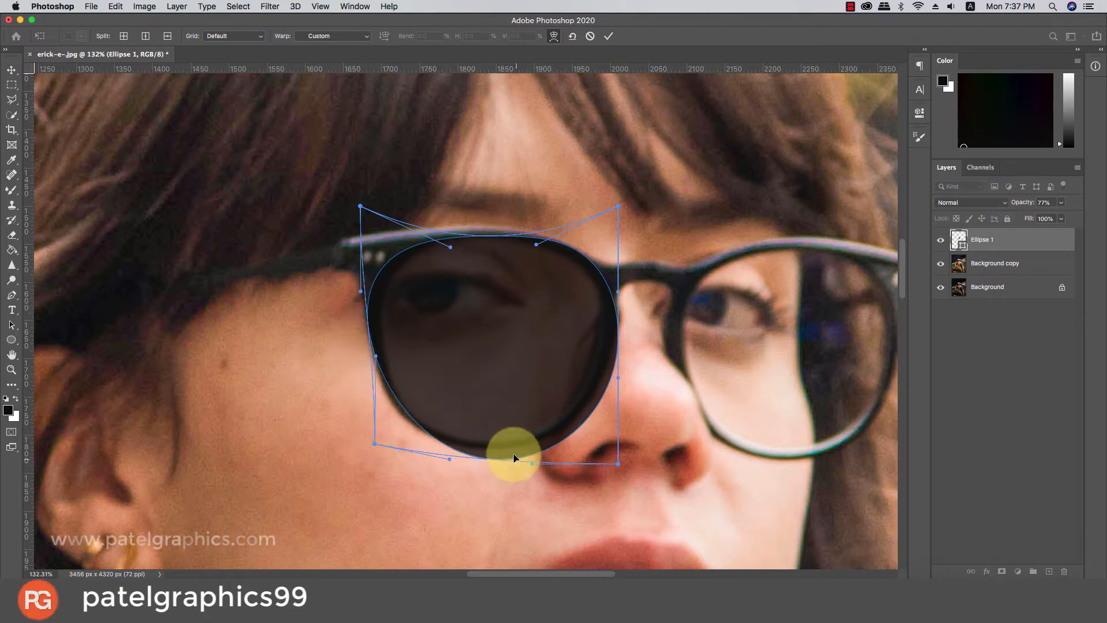
drag(514, 458, 506, 433)
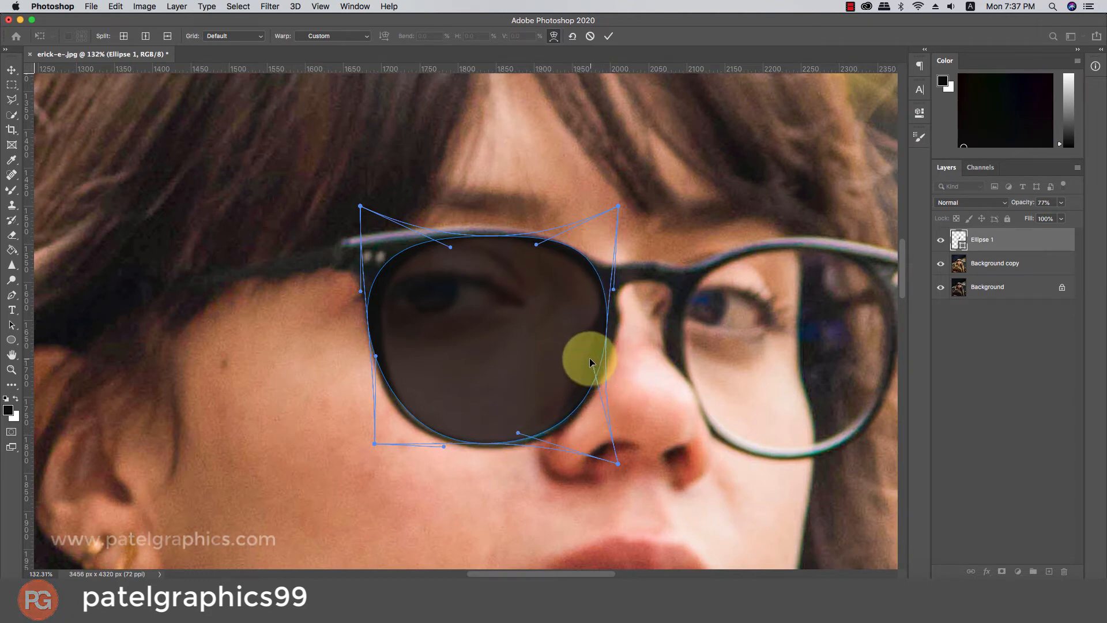
- Refine the warp on the nose side, pulling the circle's upper and lower corners inward to fit the lens rim
drag(571, 261, 572, 267)
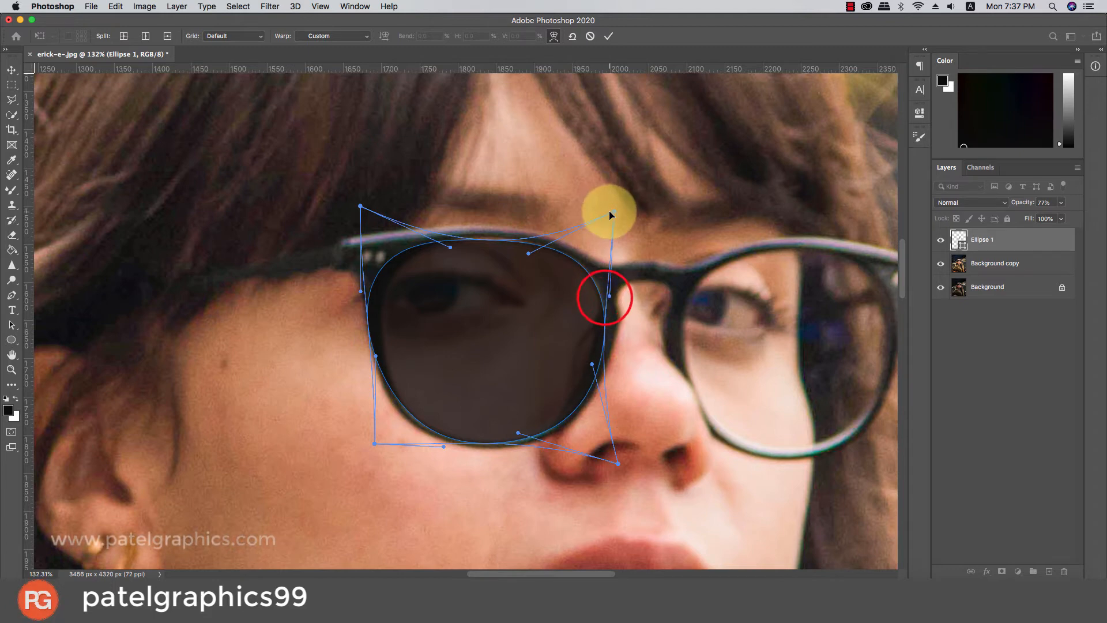
drag(611, 211, 600, 220)
drag(535, 251, 531, 245)
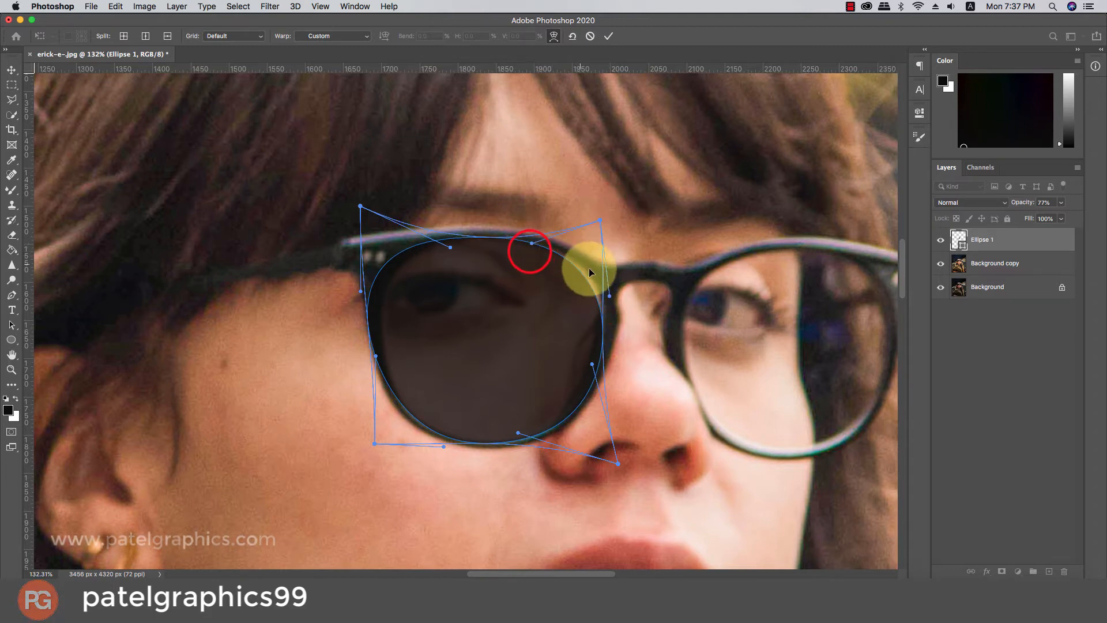
drag(611, 294, 616, 284)
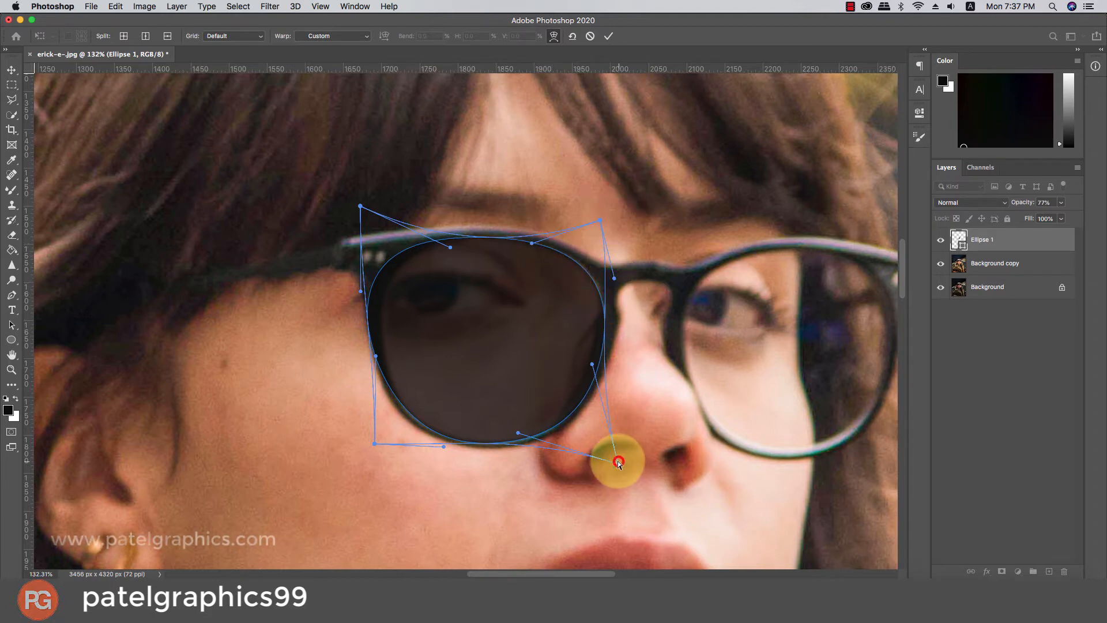
drag(618, 462, 611, 461)
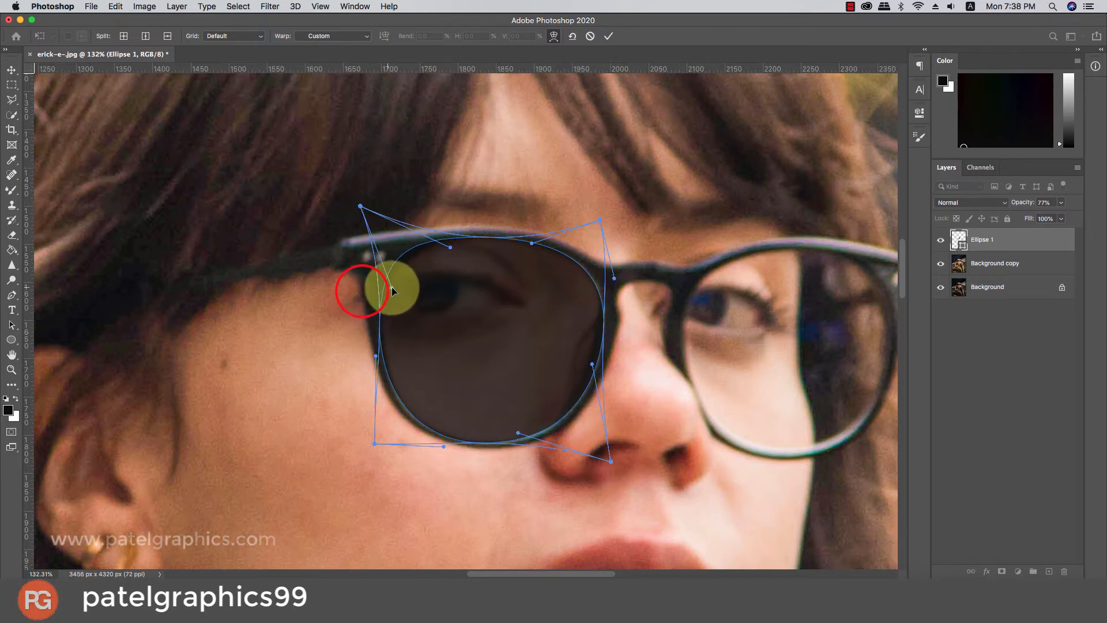
- Adjust the warp's upper corner and curve handle on the ear side so the ellipse meets the lens rim, and apply the warp
drag(392, 286, 395, 288)
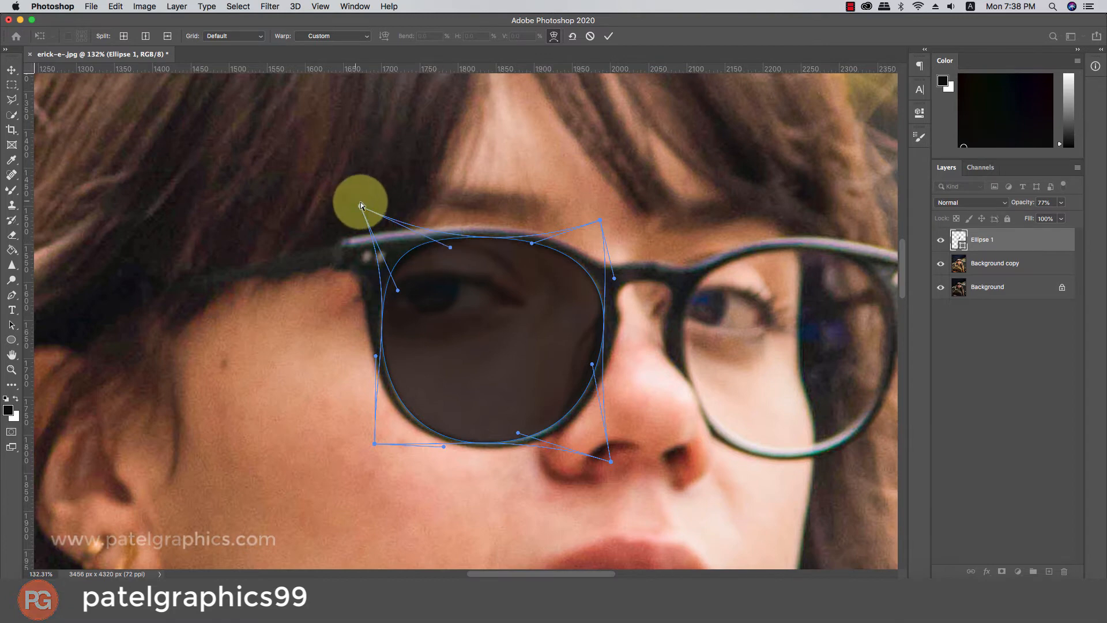
drag(360, 203, 374, 211)
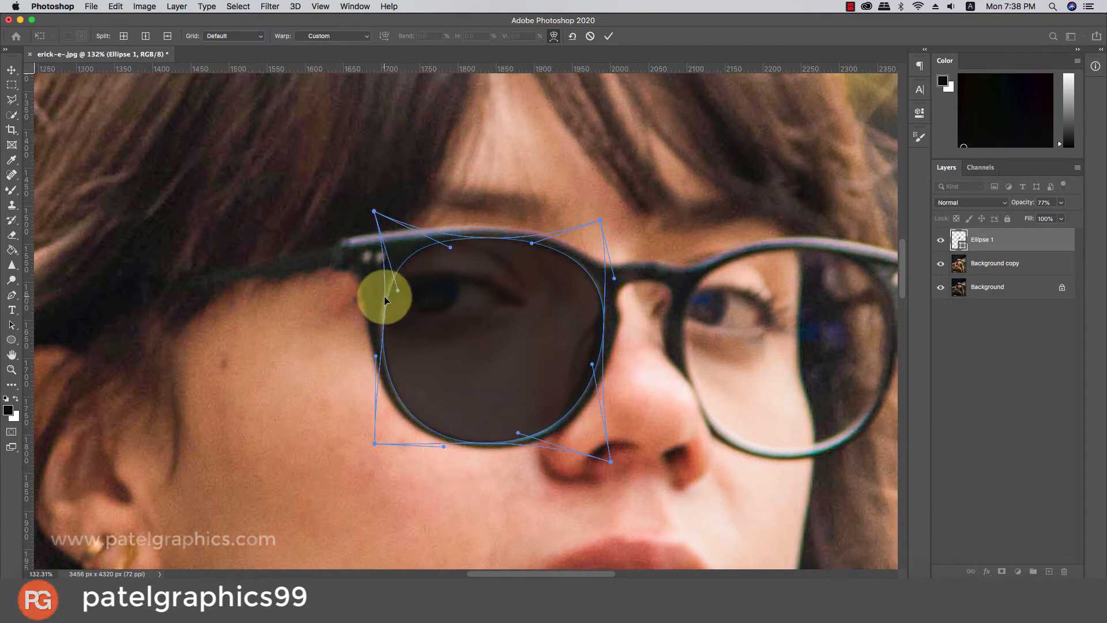
drag(399, 290, 390, 297)
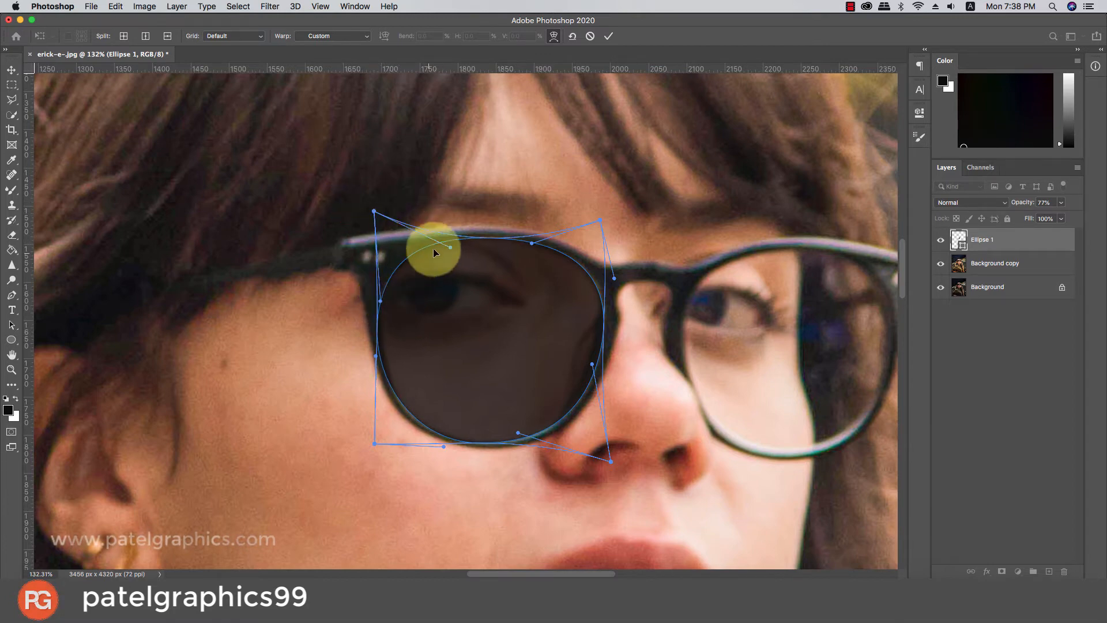
click(502, 236)
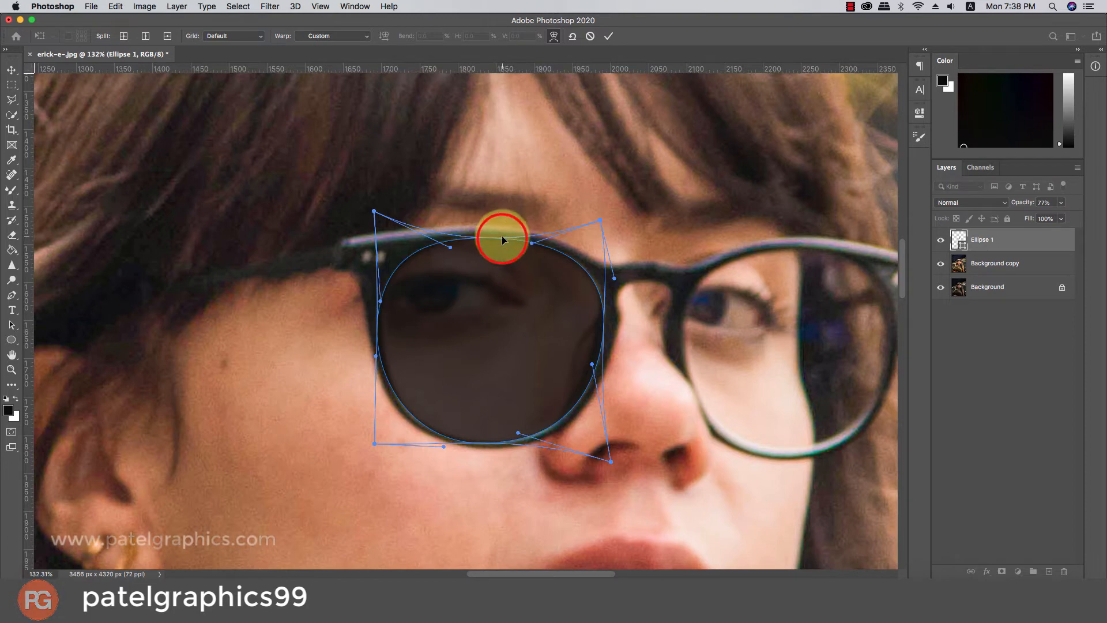
click(608, 37)
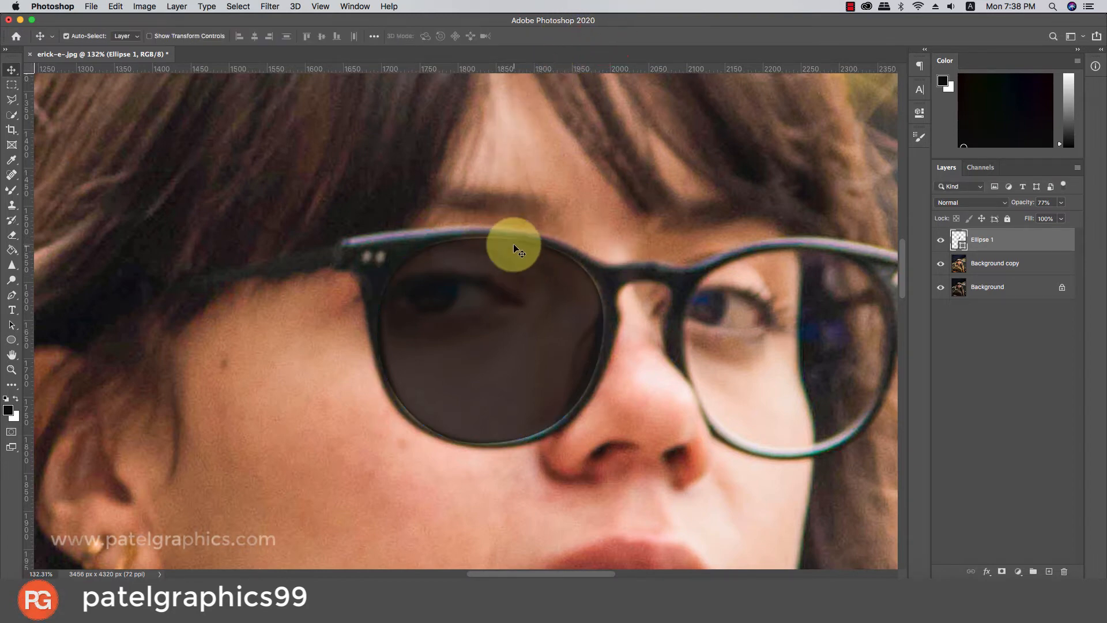
- Duplicate the warped ellipse layer and move the copy over the other eyeglass lens
scroll(532, 295, down, 3)
scroll(531, 295, up, 2)
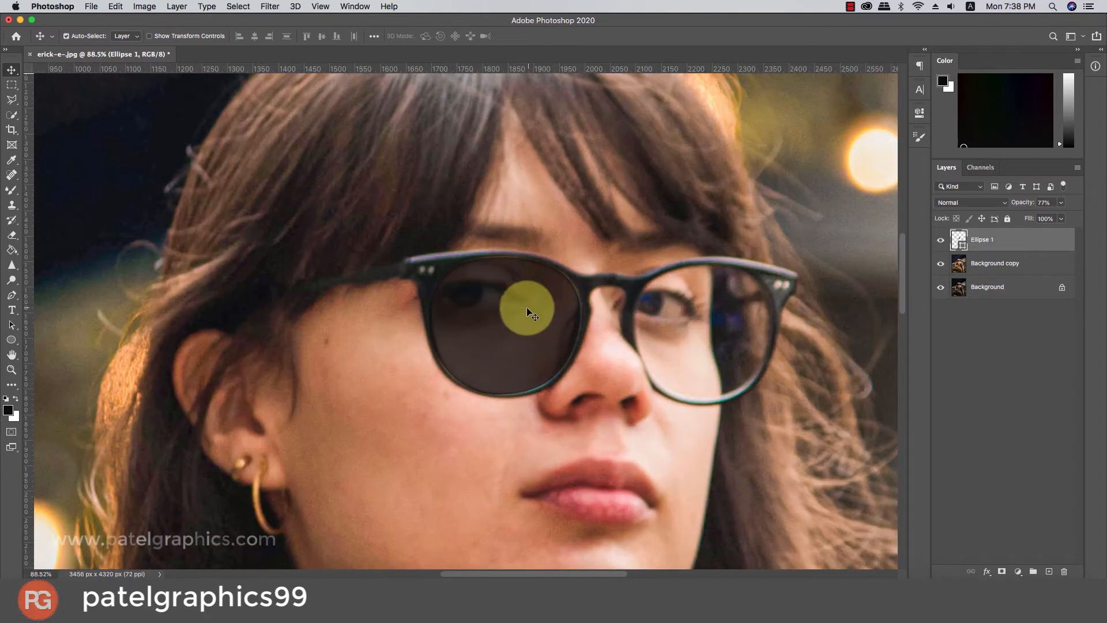
key(super+j)
drag(527, 307, 730, 320)
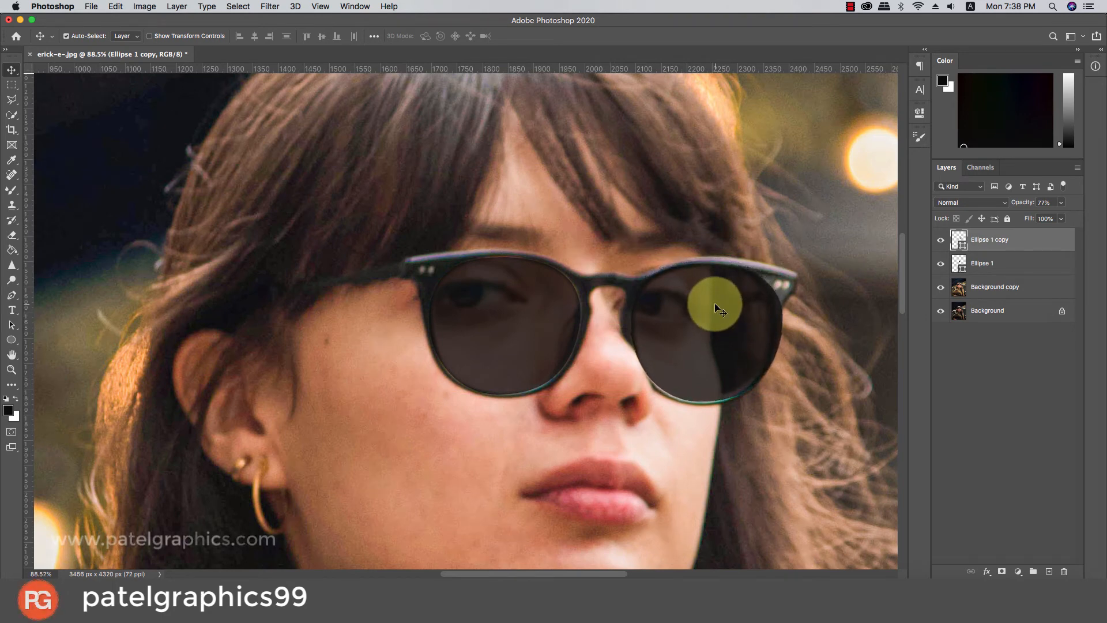
- Warp the copied ellipse, pulling the upper and lower corners on its outer side inward to match the lens rim
right_click(713, 302)
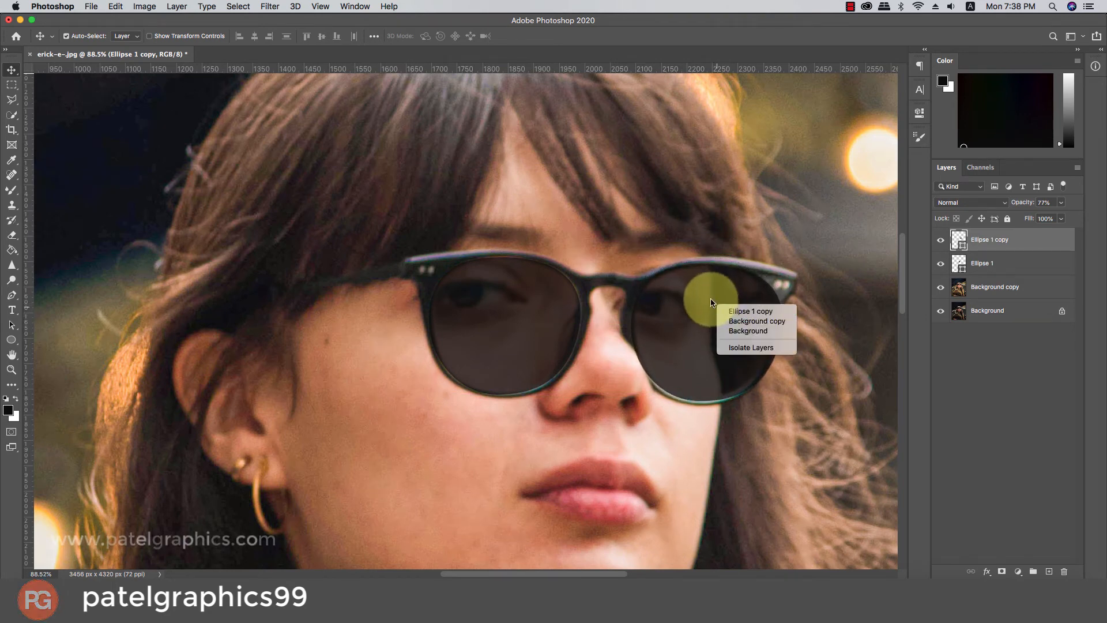
click(712, 301)
key(super+t)
right_click(712, 300)
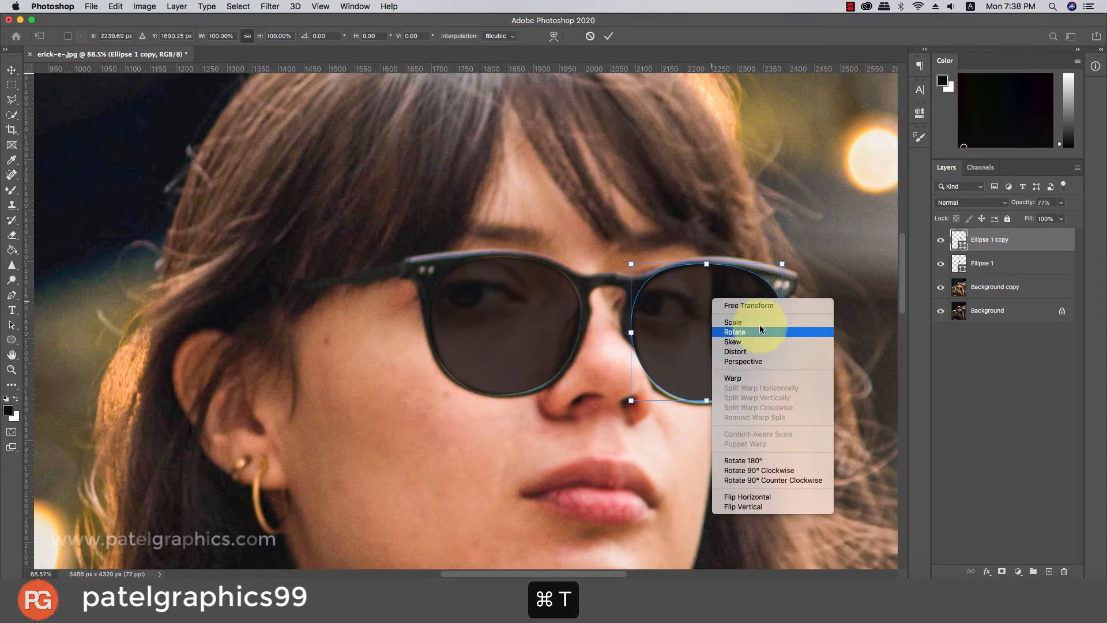
click(734, 378)
scroll(764, 308, up, 5)
scroll(765, 312, down, 2)
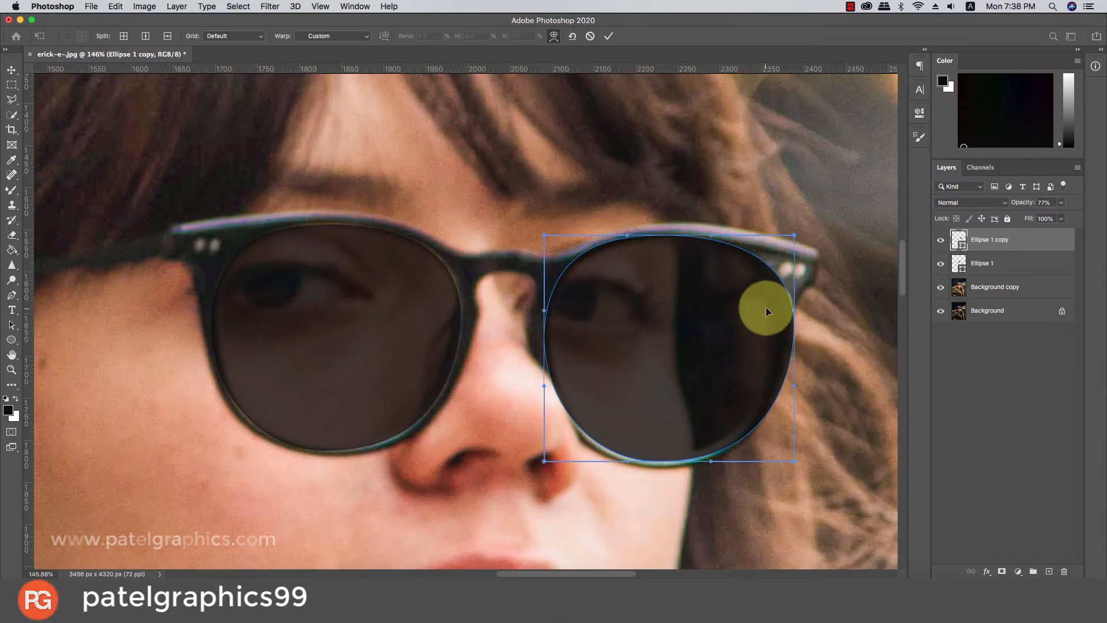
drag(794, 311, 771, 314)
drag(793, 236, 776, 235)
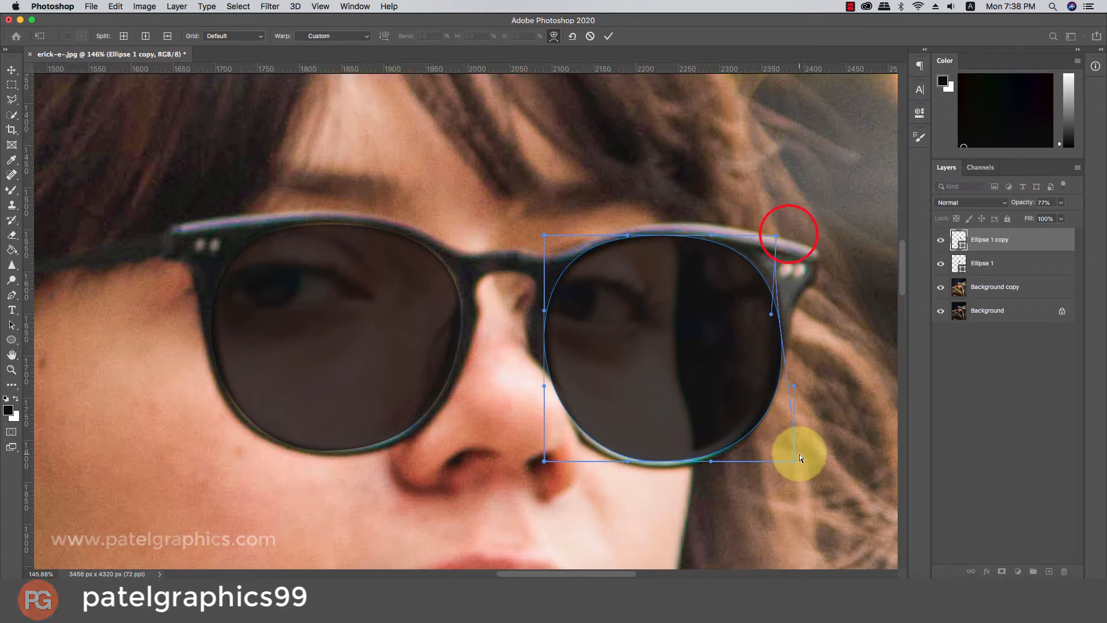
drag(794, 462, 769, 456)
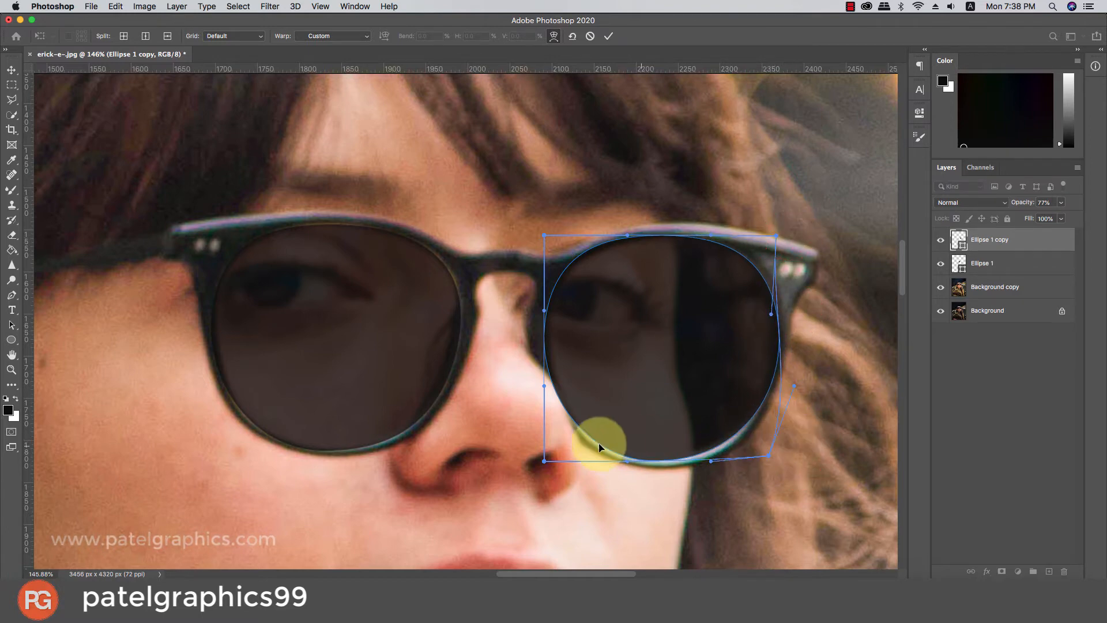
- Fit the copy's bottom, nose-side and top edges to the rim, apply the warp, and select both ellipse layers
drag(540, 461, 535, 455)
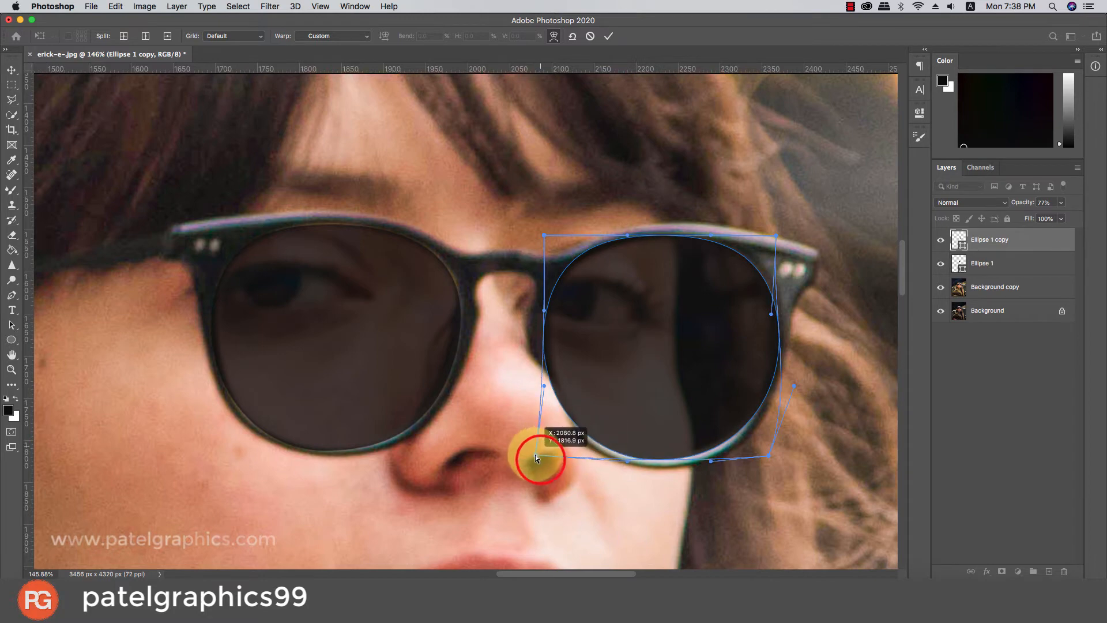
drag(713, 458, 722, 441)
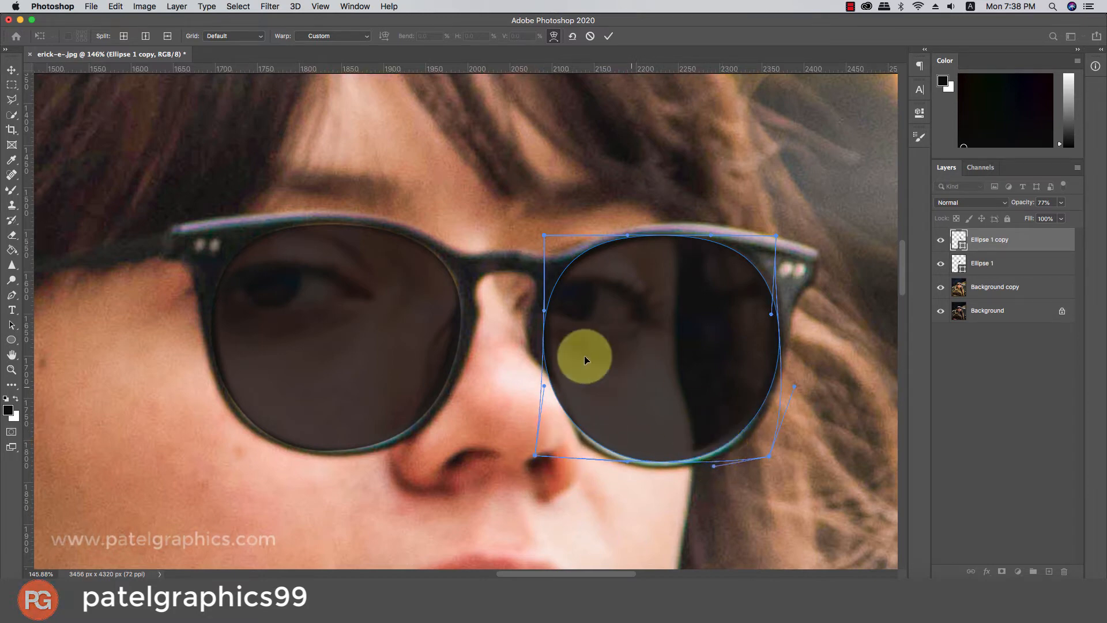
drag(558, 358, 556, 359)
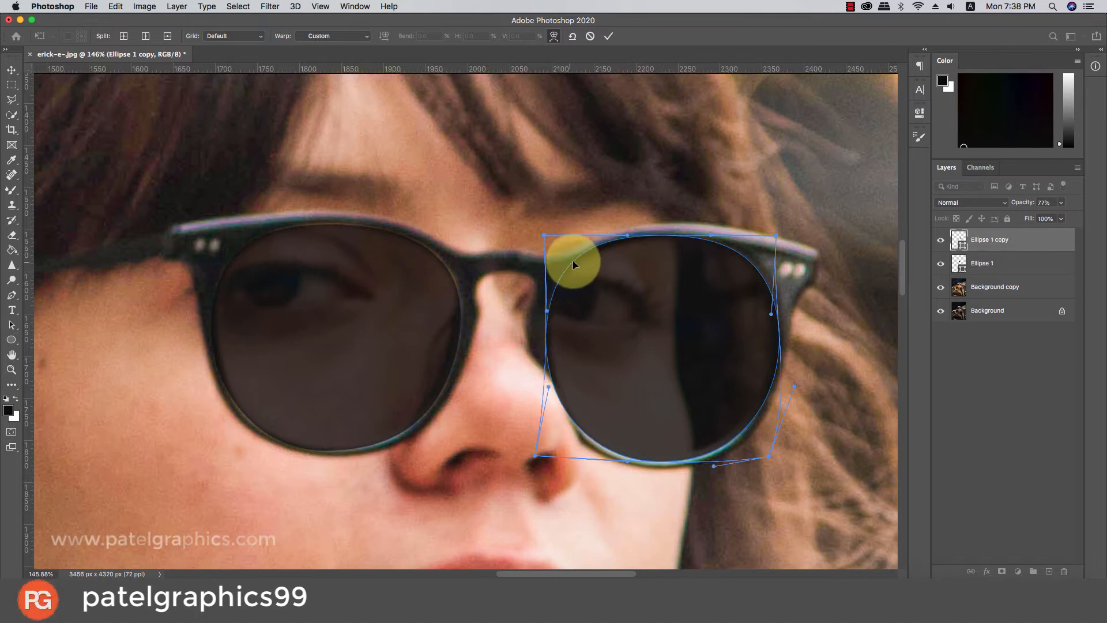
drag(573, 259, 575, 263)
drag(643, 240, 649, 240)
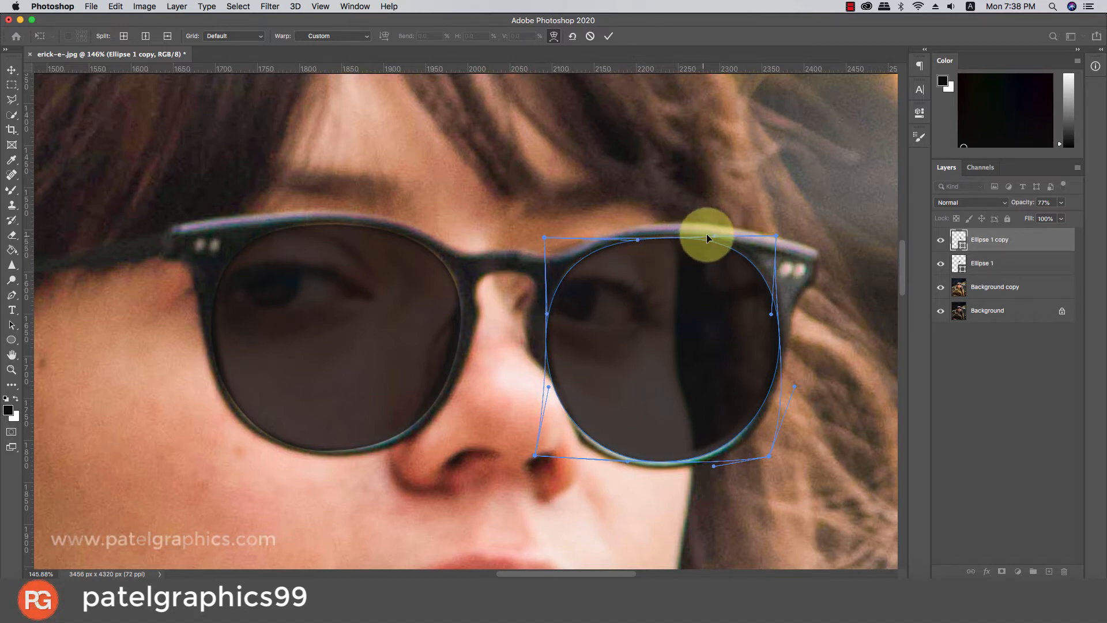
click(607, 35)
shift+click(988, 263)
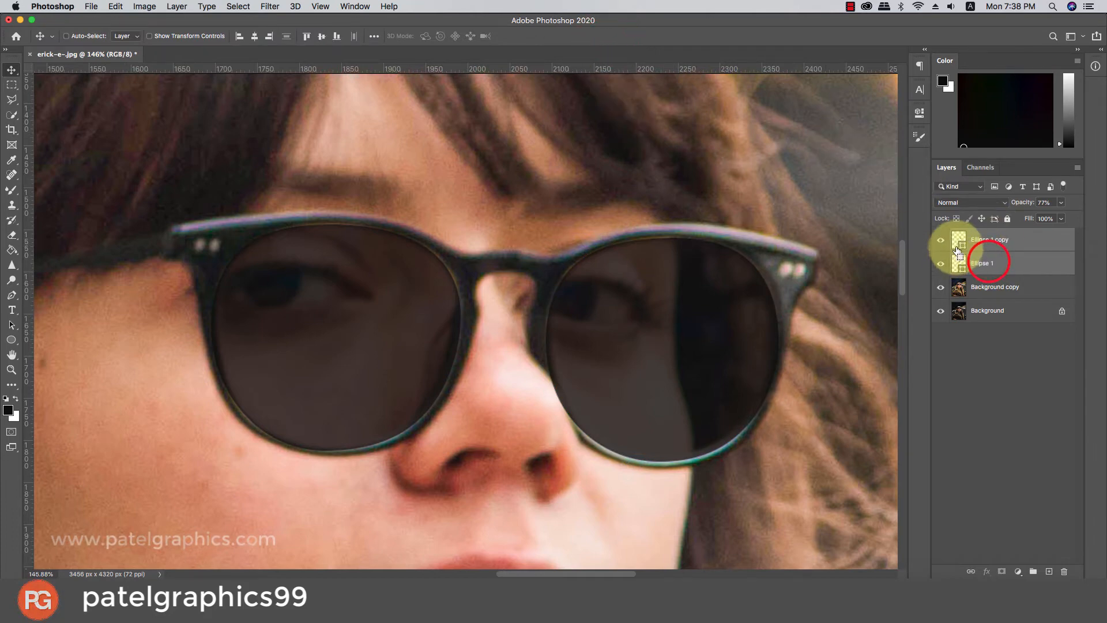
- Try merging the two ellipse shapes and loading their outline as a selection, and undo the merge
super+click(958, 241)
super+click(959, 262)
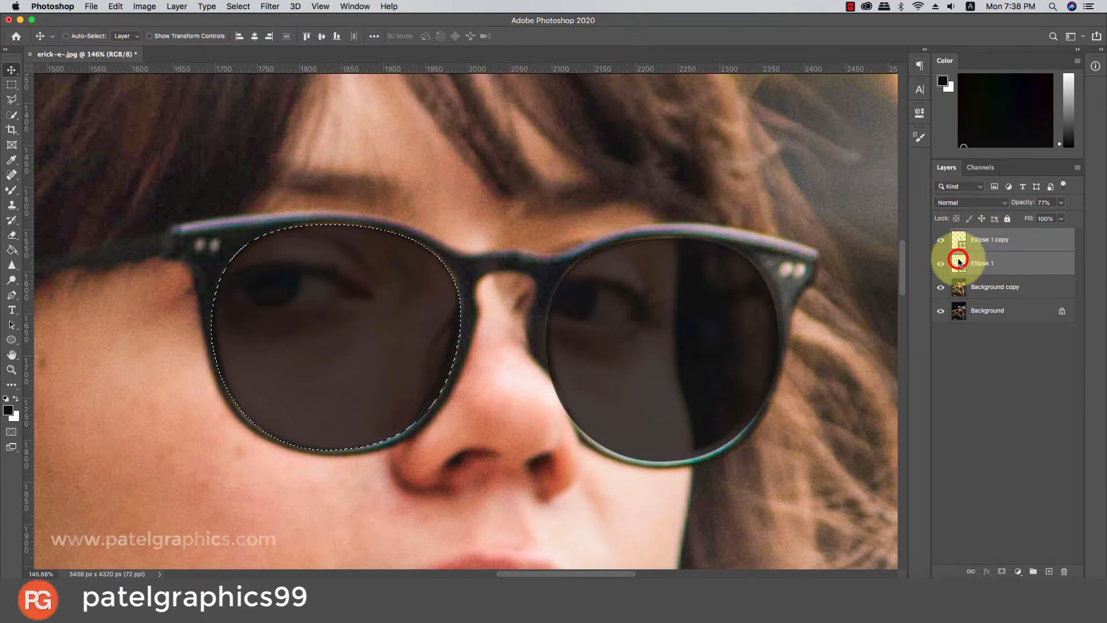
right_click(1015, 247)
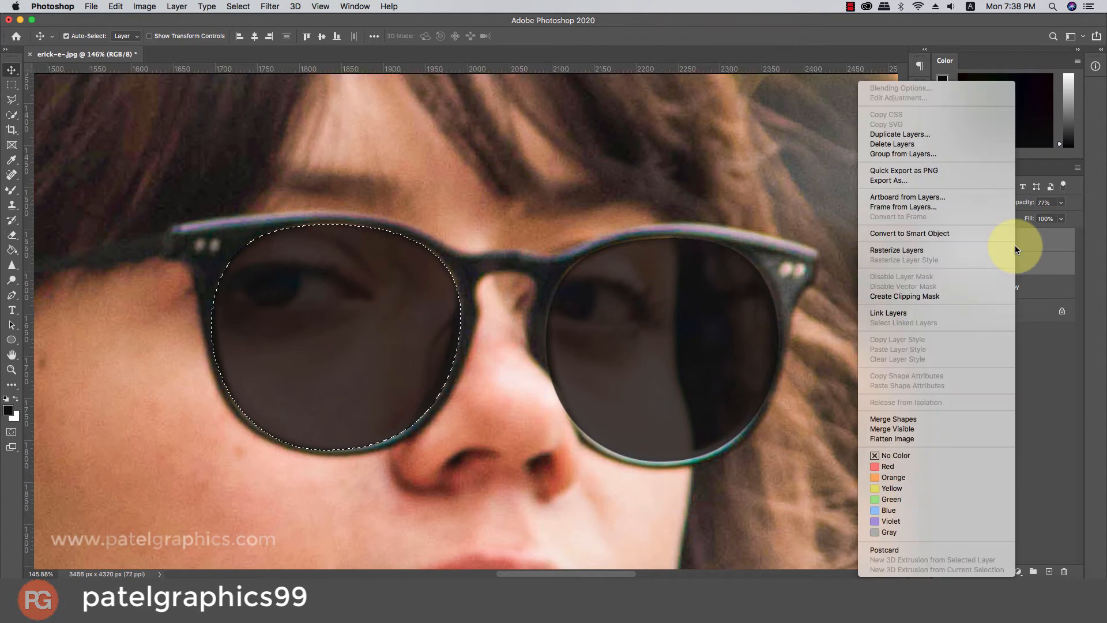
click(893, 418)
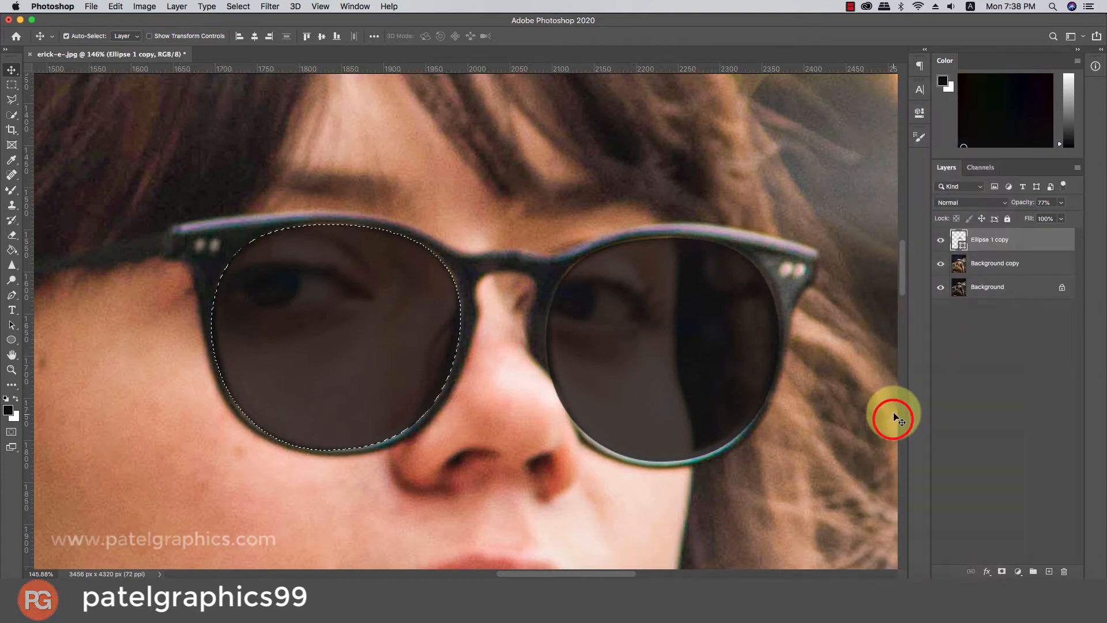
super+click(959, 241)
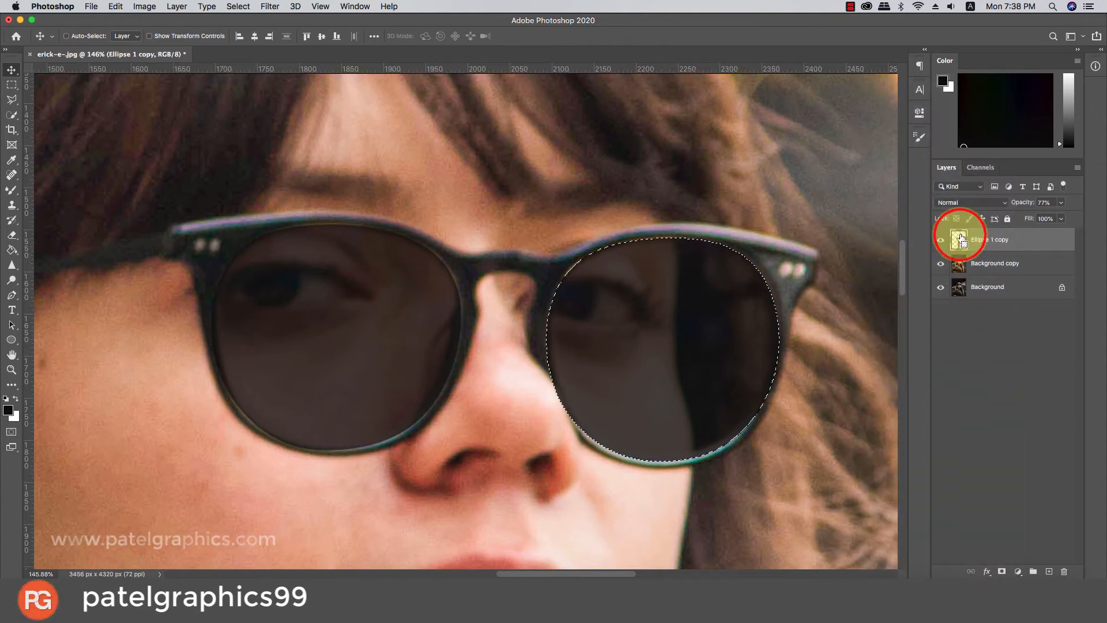
key(super+d)
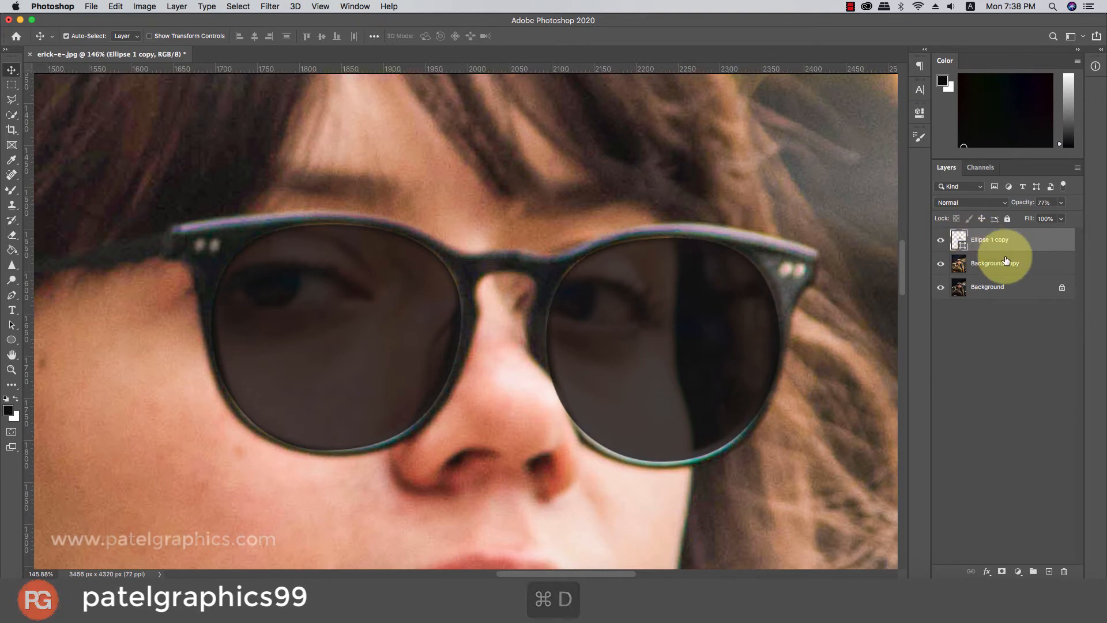
key(super+z)
key(super+z)
key(super+z)
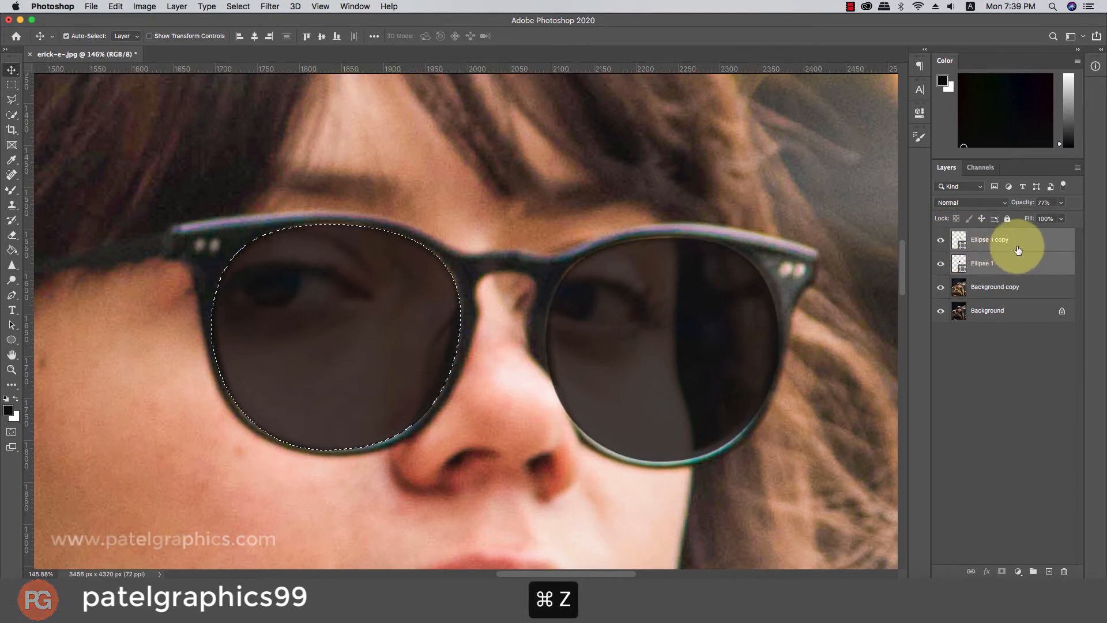
- Clear the selection and convert the two ellipse layers into a single smart object
key(super+d)
right_click(1001, 251)
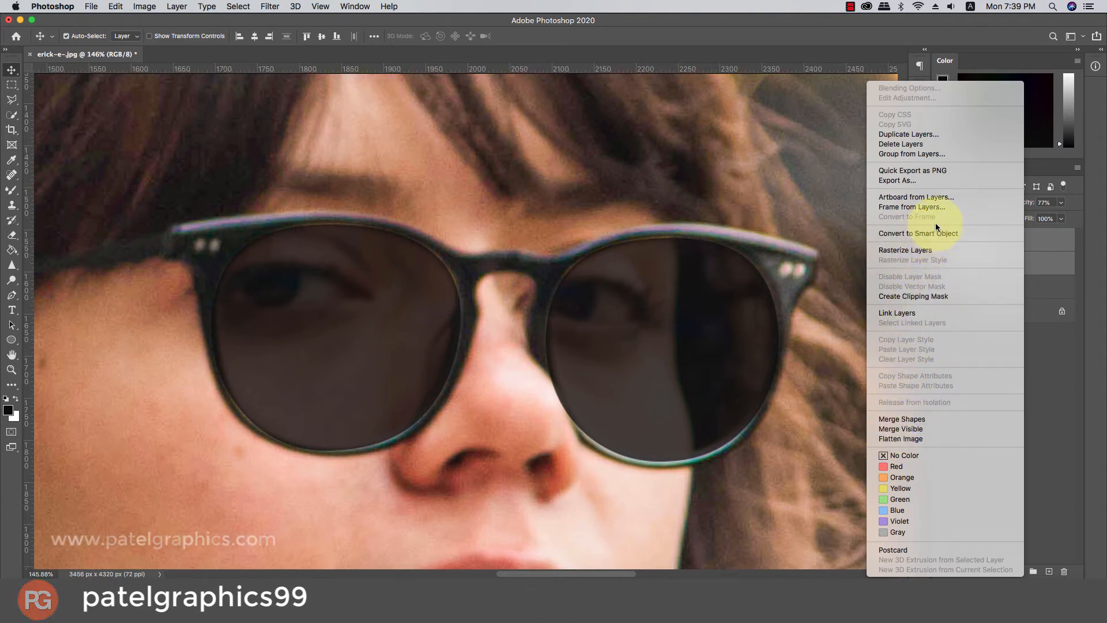
click(922, 234)
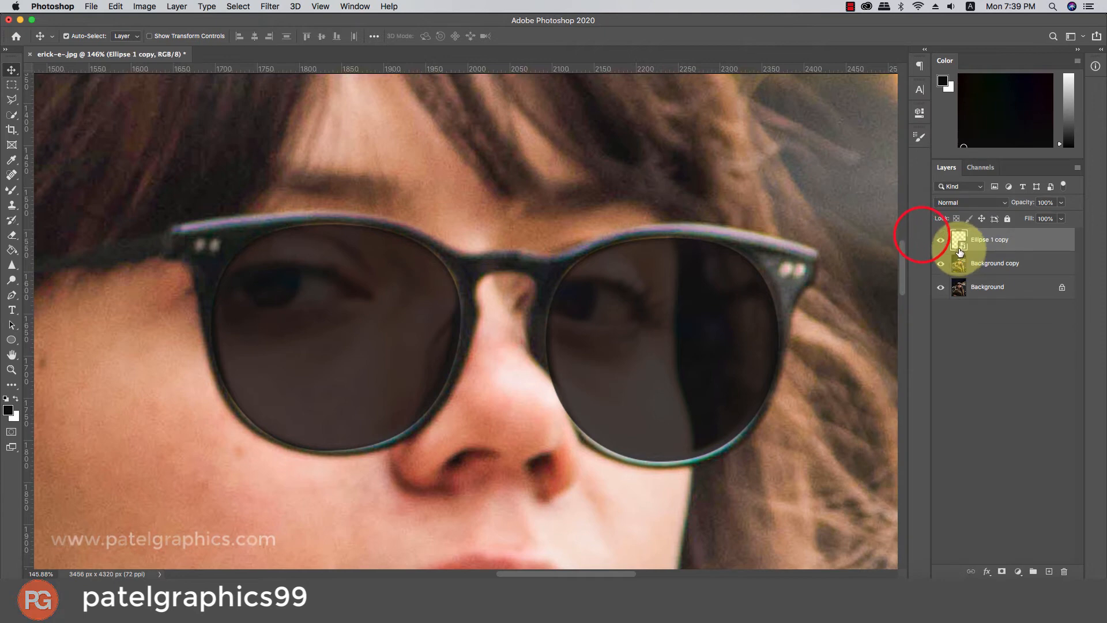
- Load the outline of both lenses as a selection, add a Curves adjustment layer masked to it, and lower the midtones slightly
super+click(960, 253)
click(1018, 571)
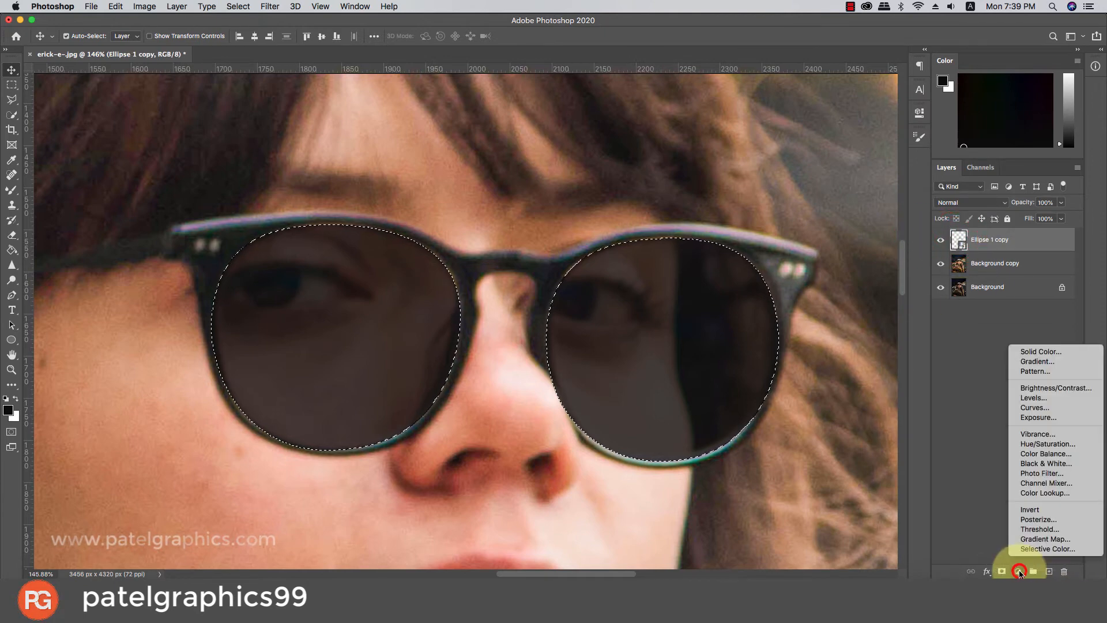
click(1030, 408)
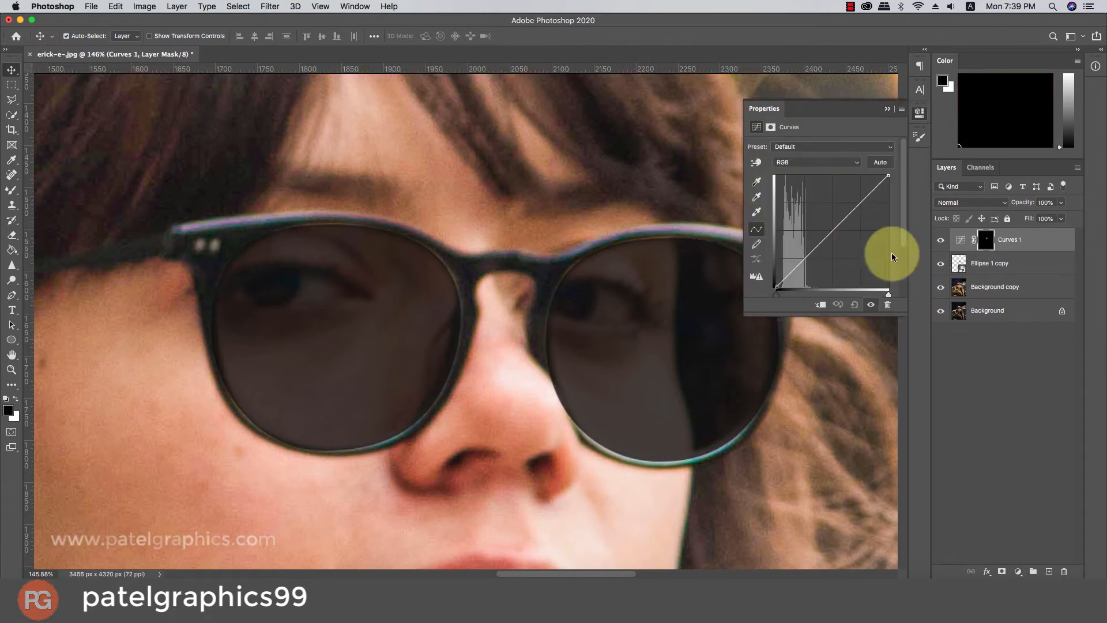
drag(836, 228, 842, 239)
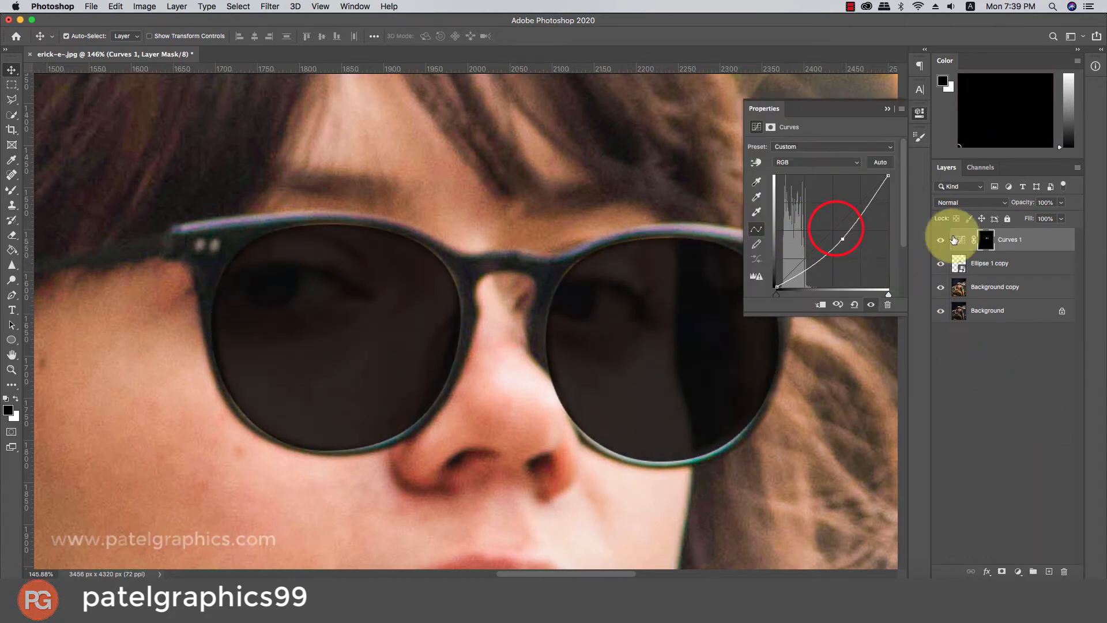
- Hide the ellipse smart object, bend the RGB curve much further down to darken the bare lenses, and close the Curves properties
click(941, 264)
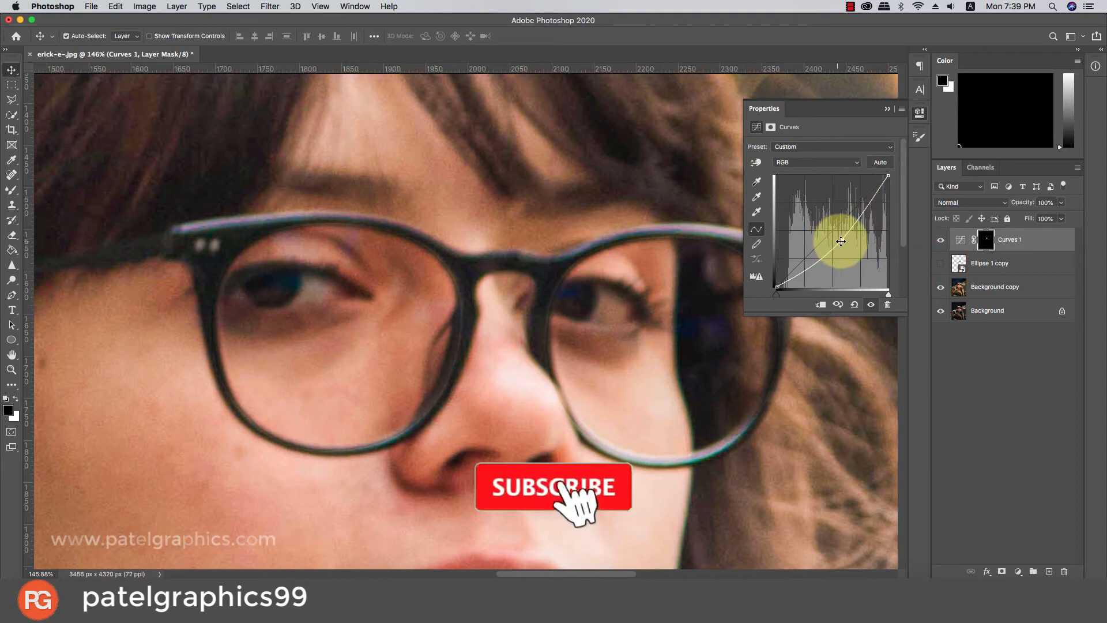
drag(842, 240, 865, 229)
scroll(521, 282, down, 10)
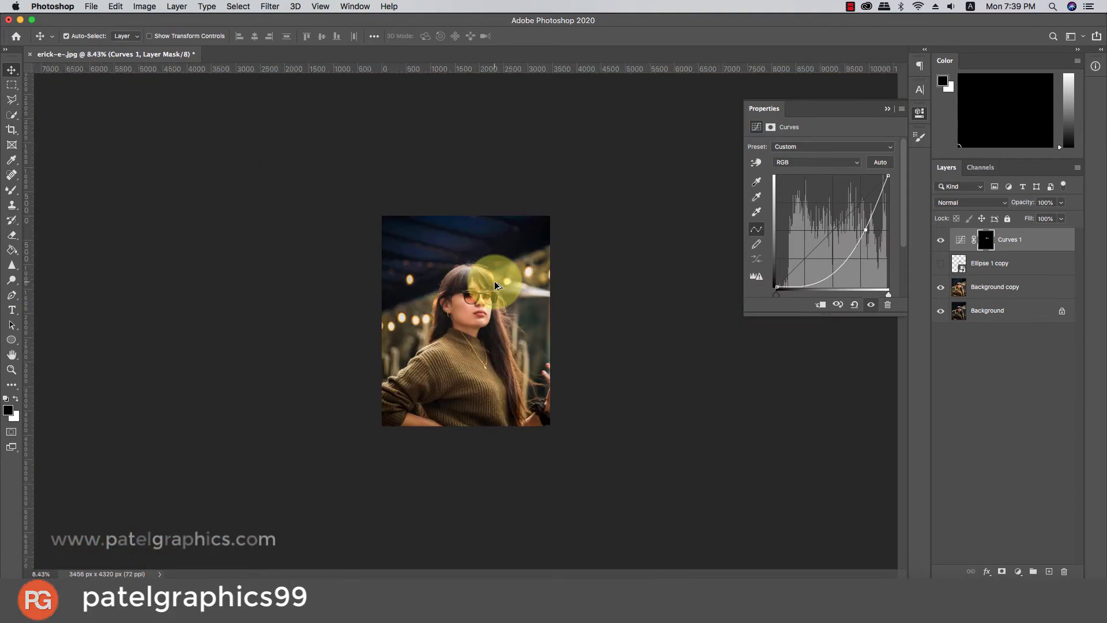
scroll(449, 301, up, 2)
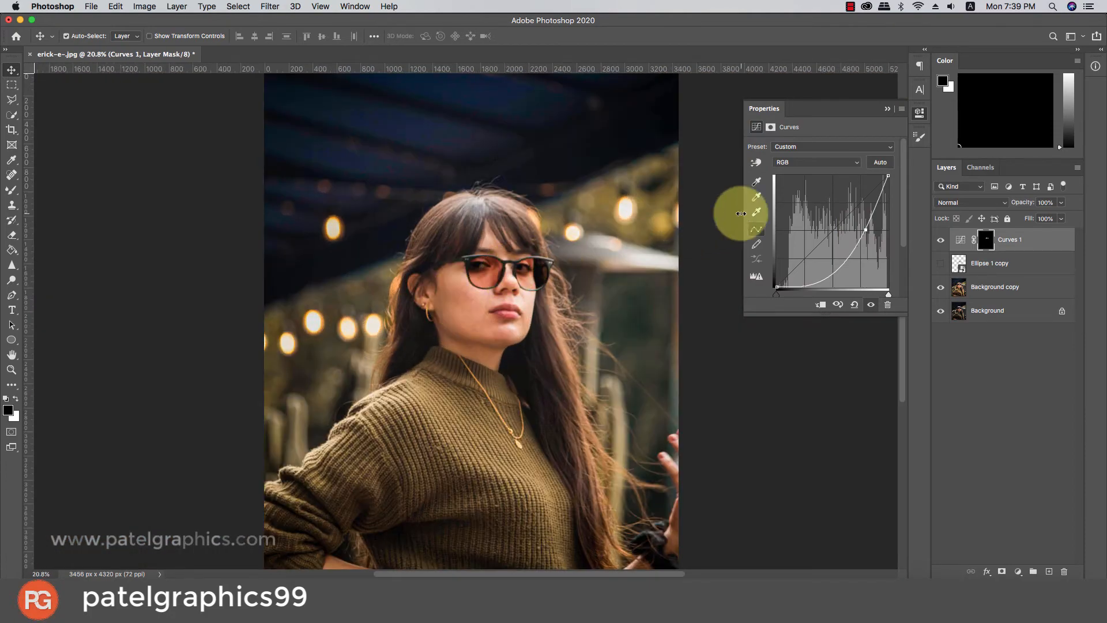
click(865, 229)
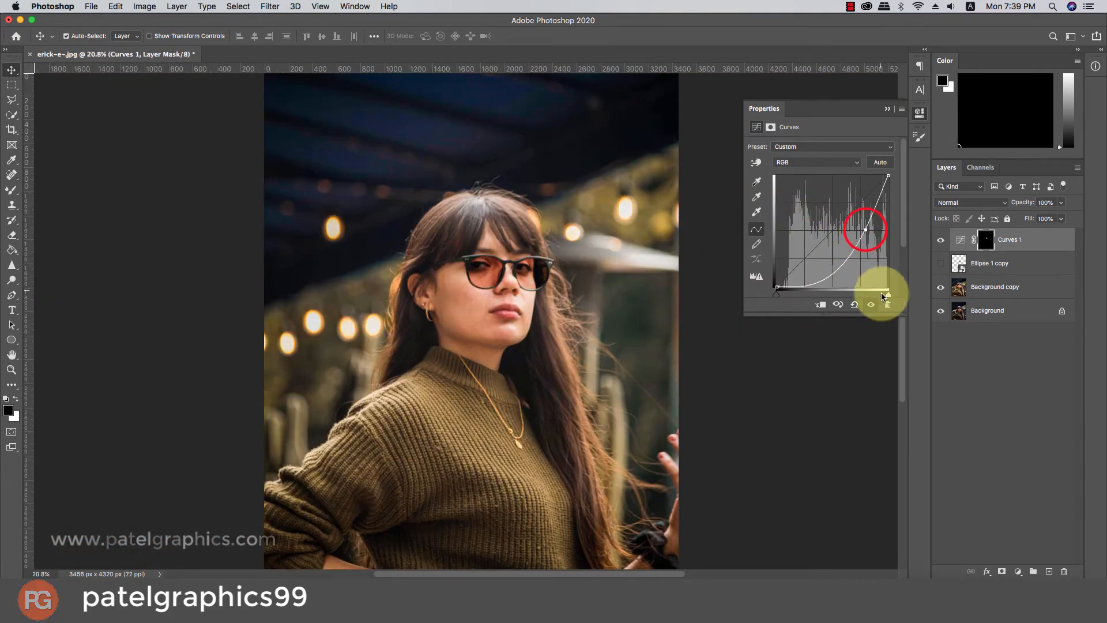
click(774, 294)
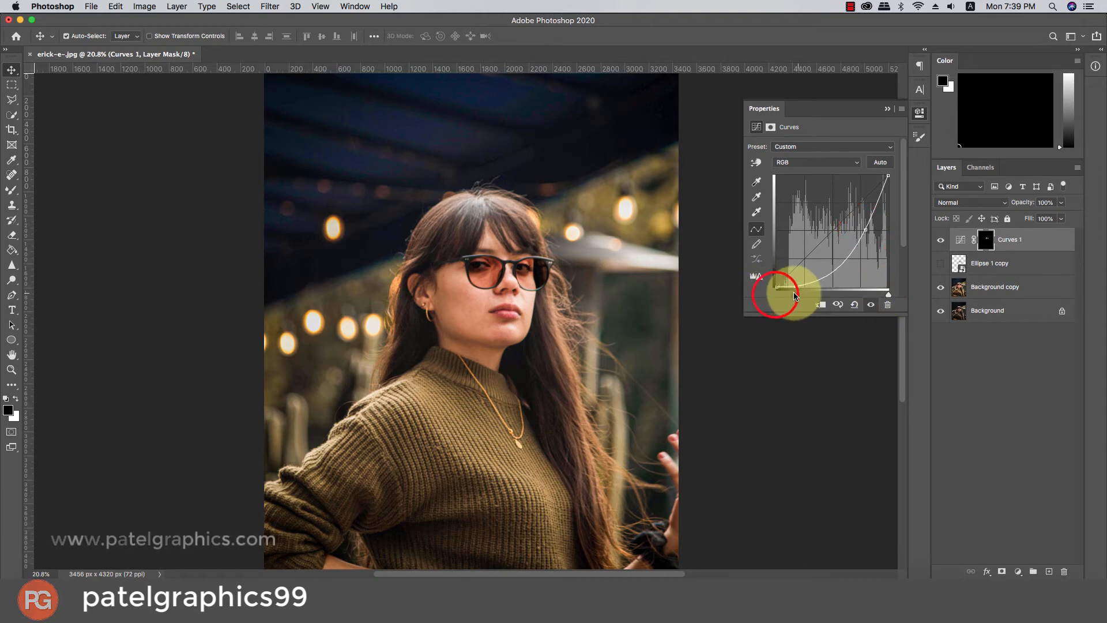
click(790, 293)
mouse_move(887, 291)
mouse_down()
mouse_move(872, 290)
mouse_move(887, 291)
mouse_up()
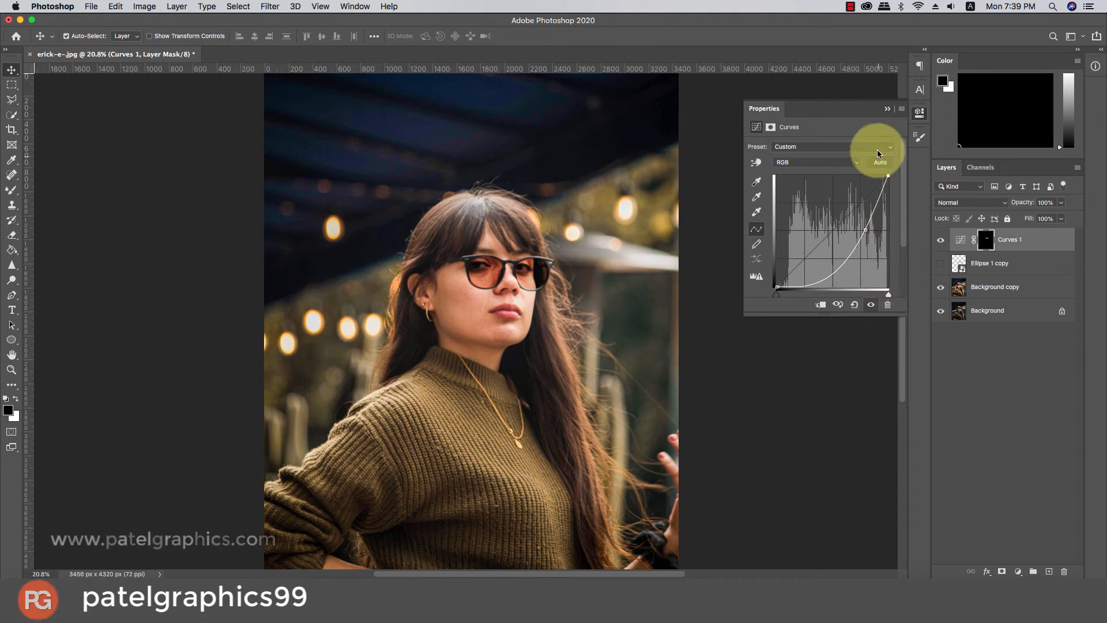
click(887, 109)
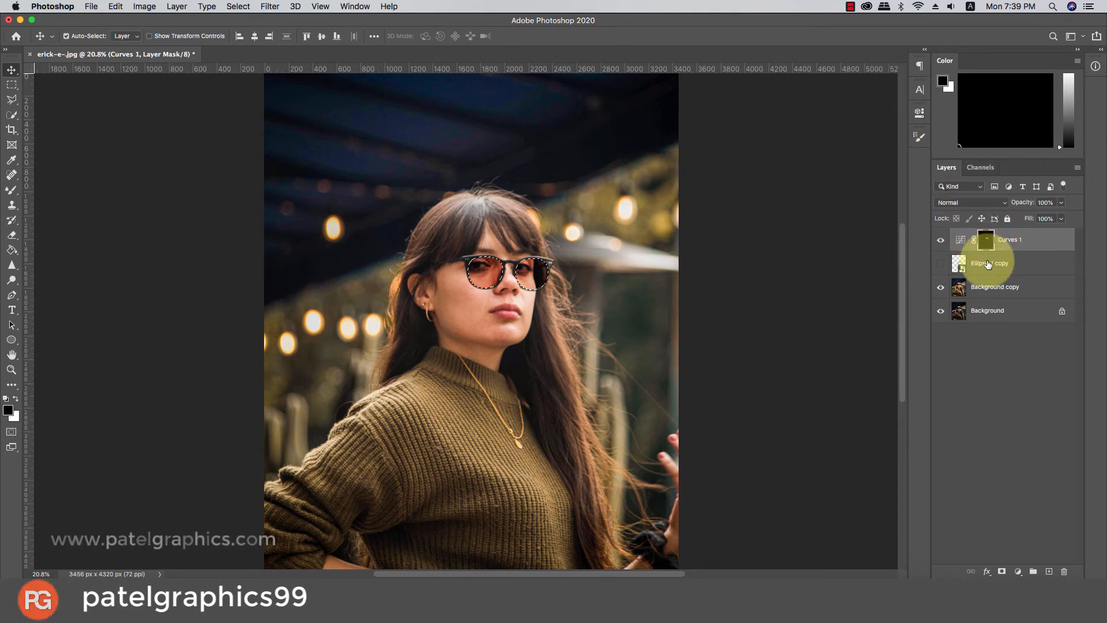
- Add an Exposure adjustment masked to the lenses with exposure -4.20, offset +0.0042 and gamma correction 0.49, and close its properties
click(1018, 571)
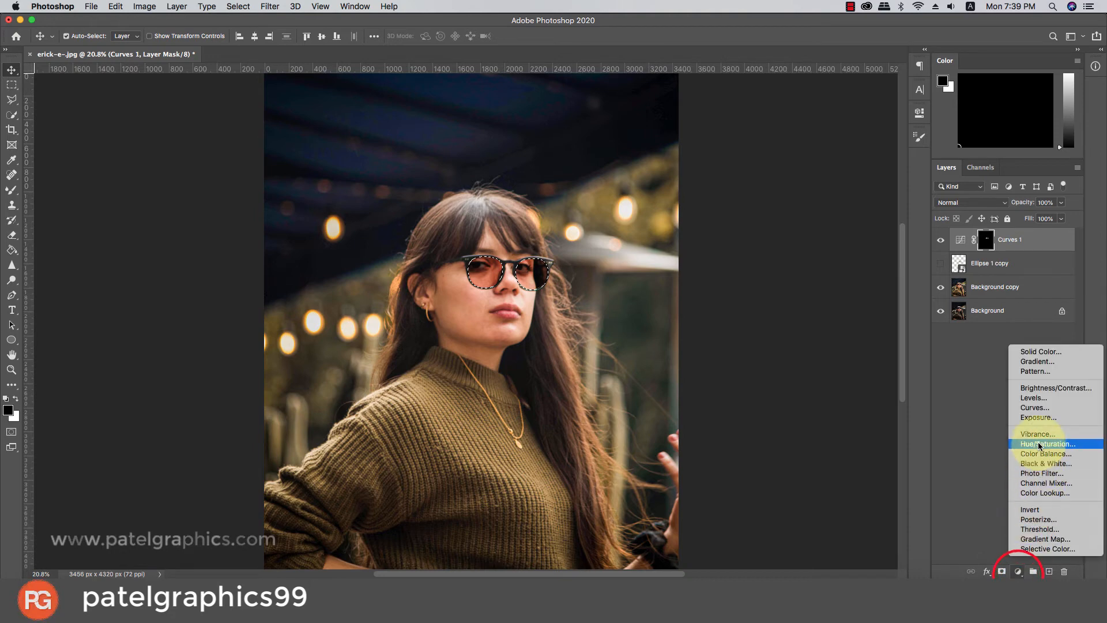
click(1035, 417)
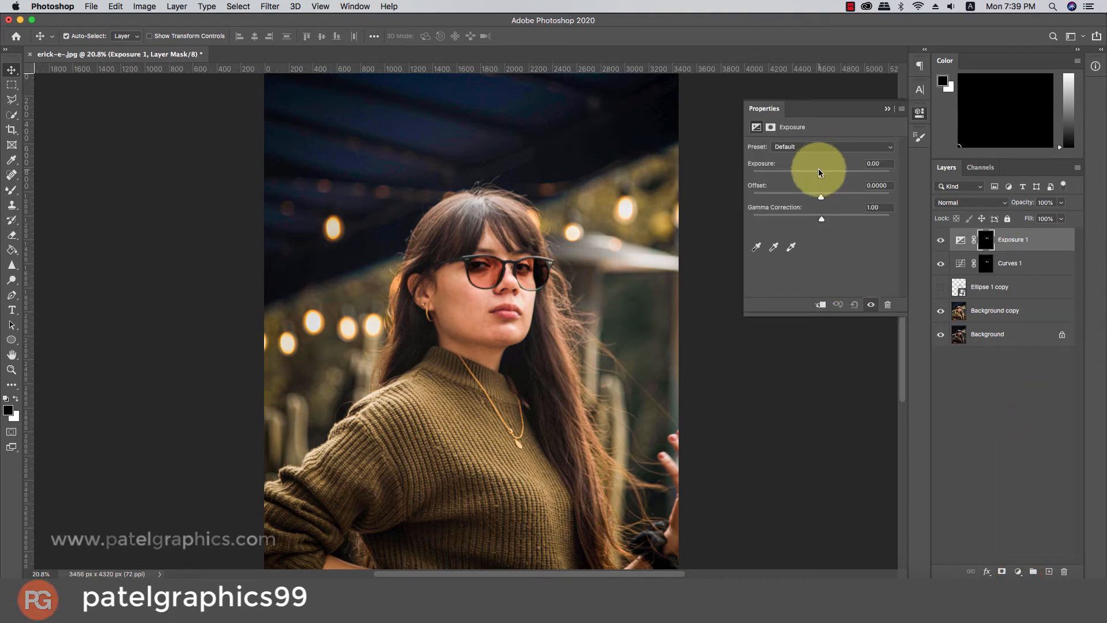
drag(823, 176, 771, 170)
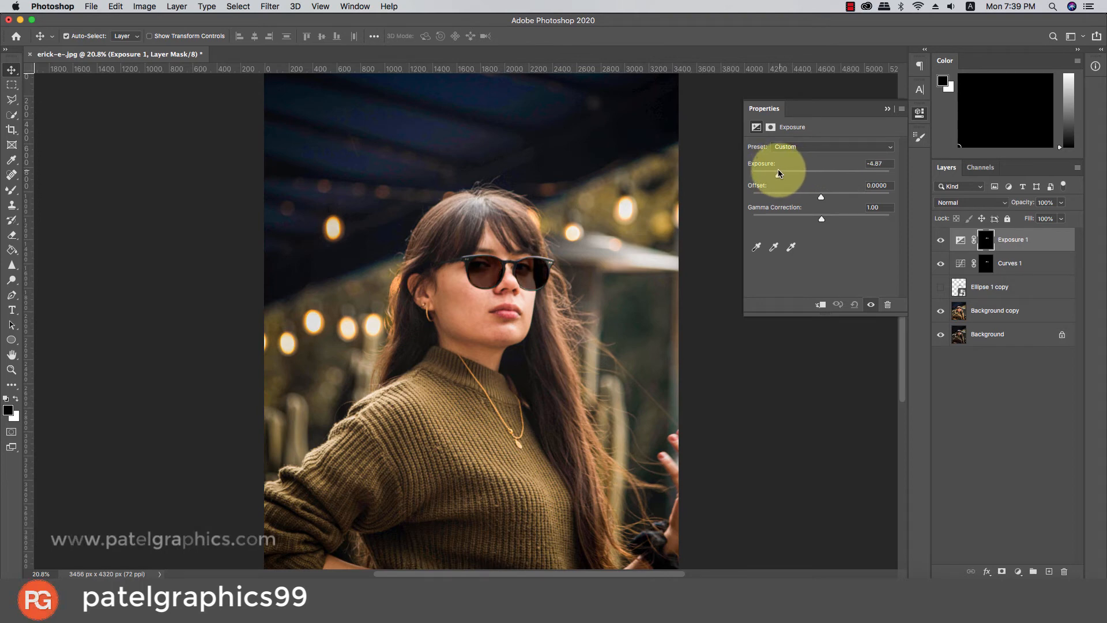
drag(820, 196, 824, 204)
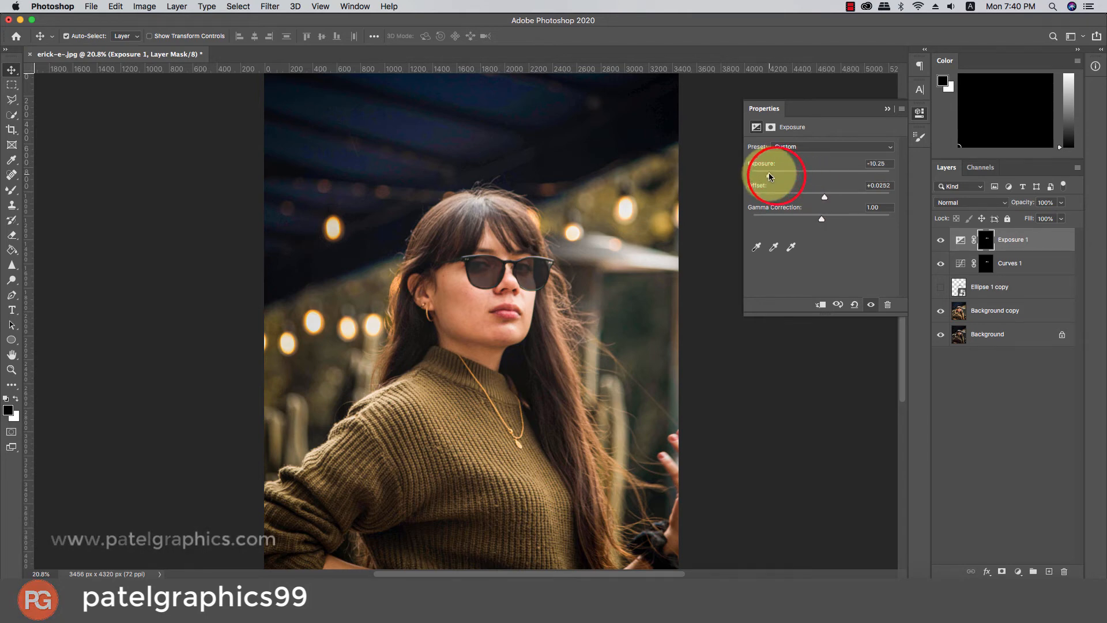
drag(769, 172, 770, 172)
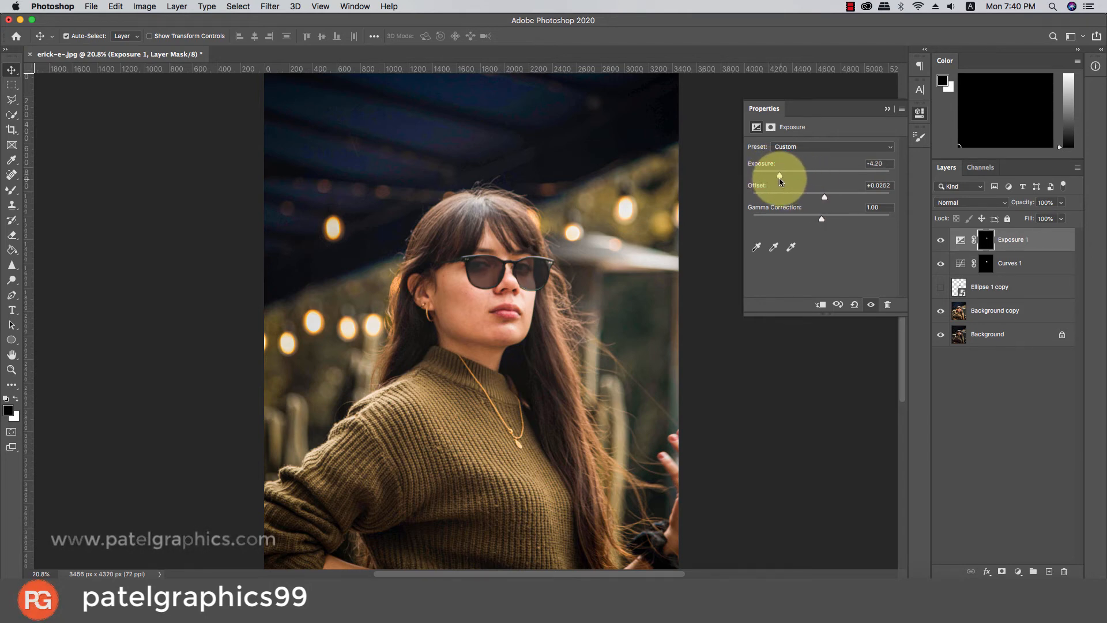
drag(824, 196, 851, 226)
scroll(573, 260, down, 4)
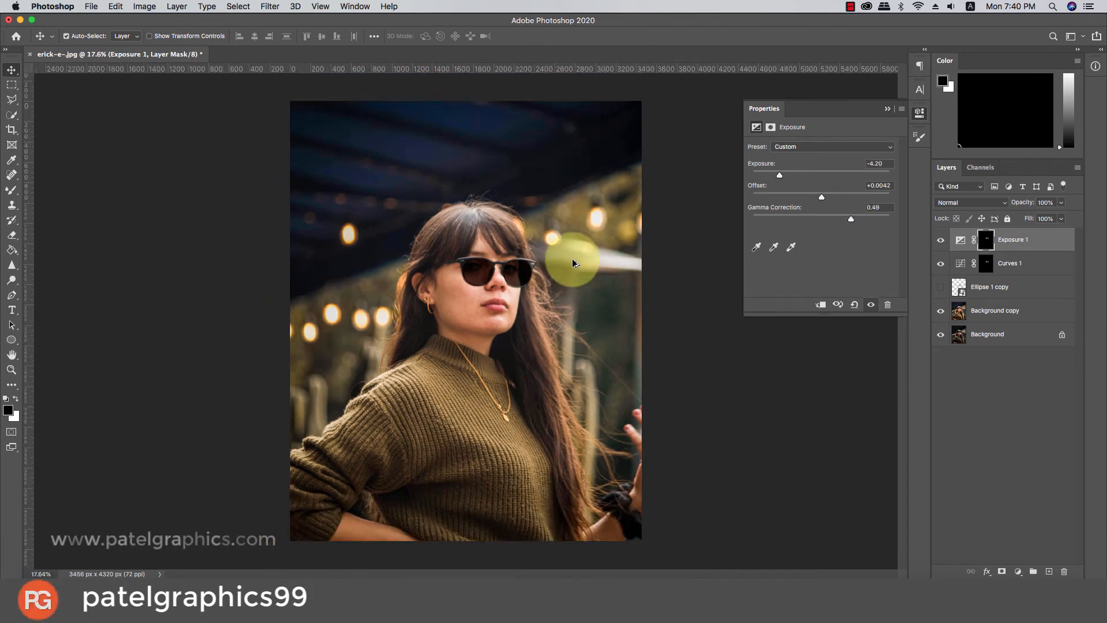
scroll(573, 261, up, 3)
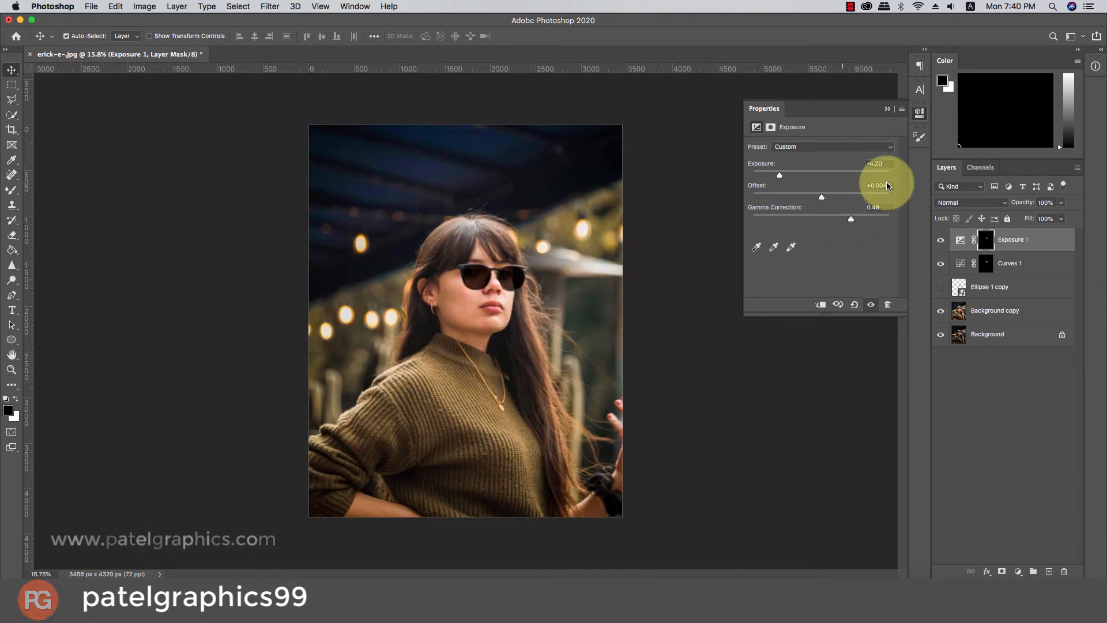
click(888, 109)
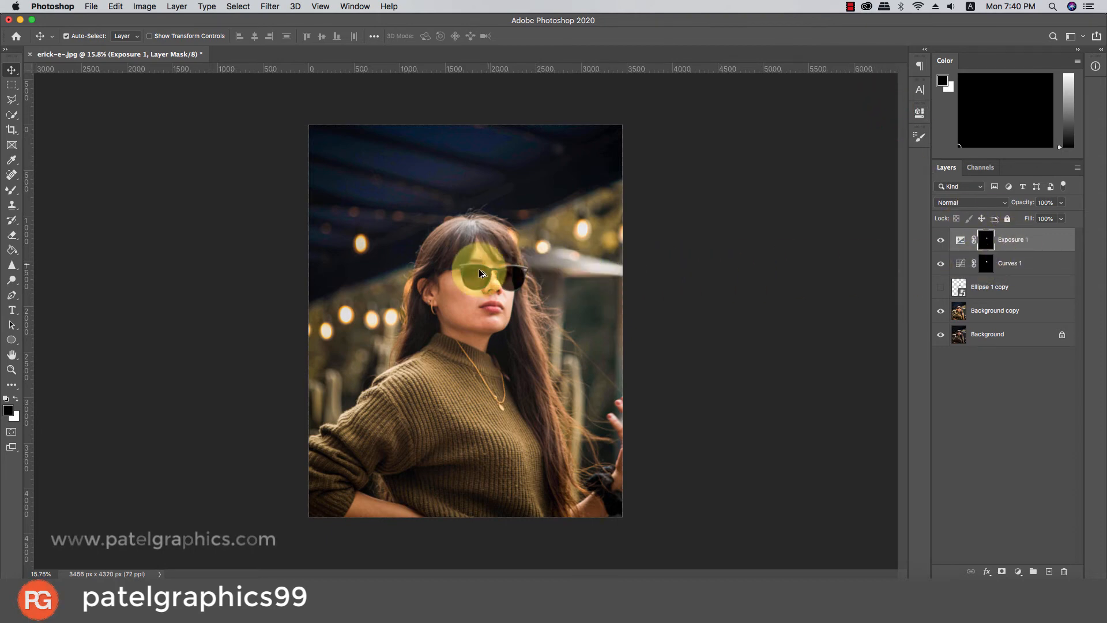
- Toggle the Curves adjustment's visibility to compare the lenses with and without it
scroll(476, 272, up, 2)
click(941, 264)
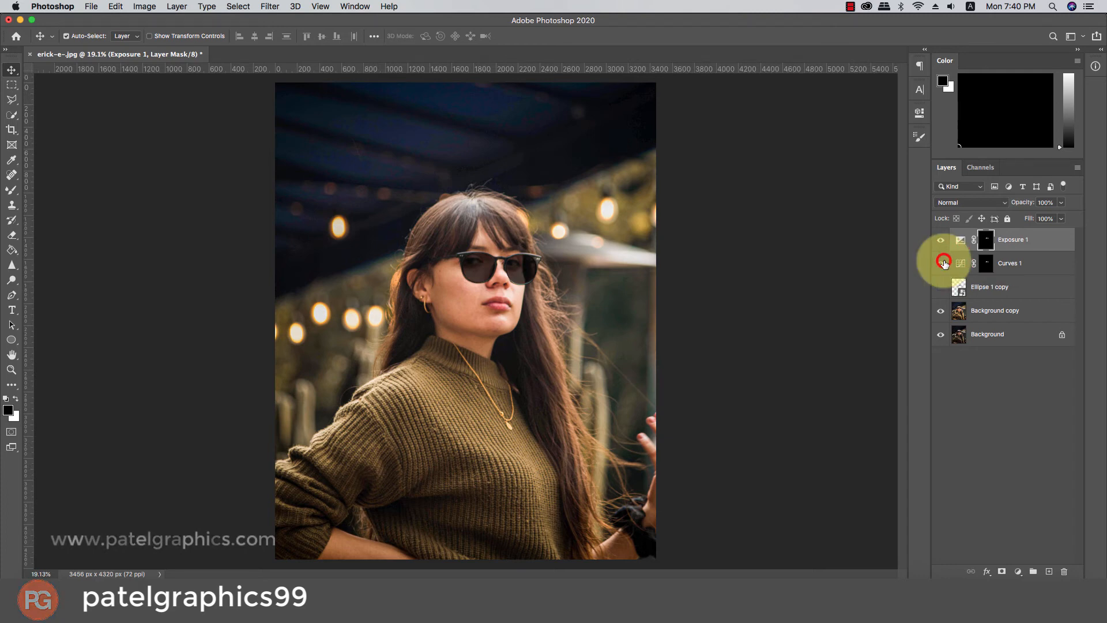
click(945, 264)
click(946, 264)
click(942, 264)
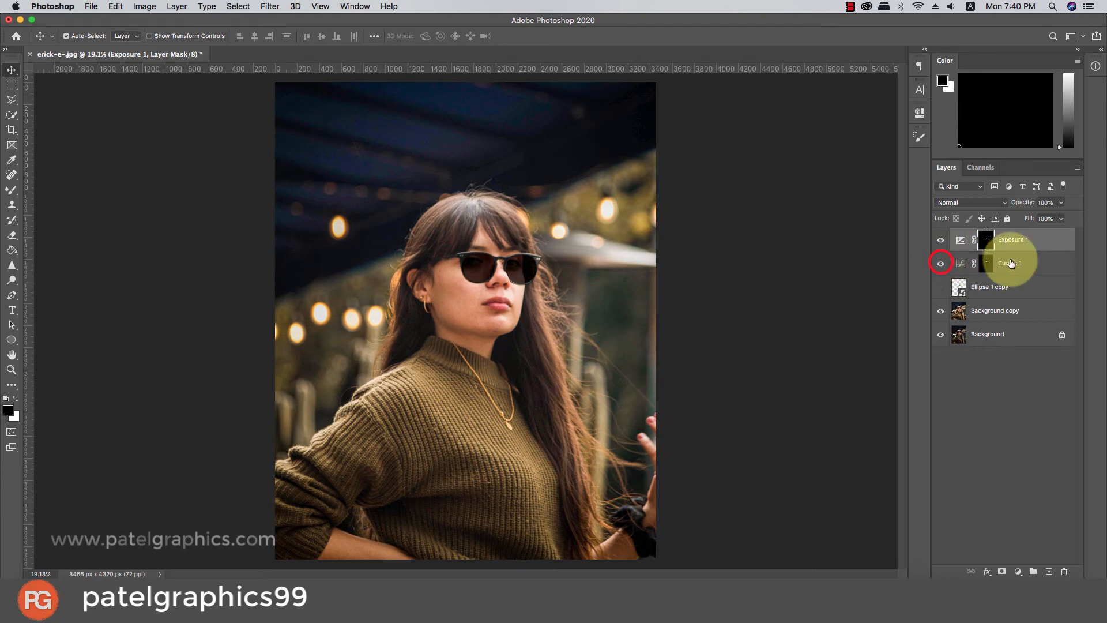
- Reduce the opacity of the Curves adjustment layer to 70%
click(1010, 263)
click(1061, 202)
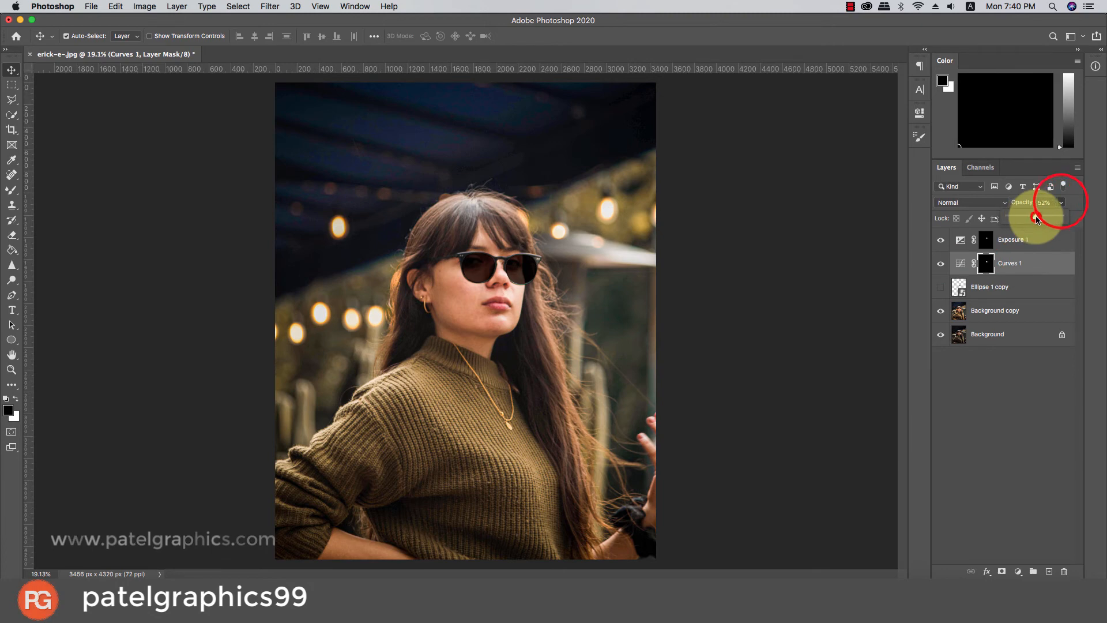
mouse_move(1035, 216)
mouse_down()
mouse_move(994, 216)
mouse_move(1019, 215)
mouse_up()
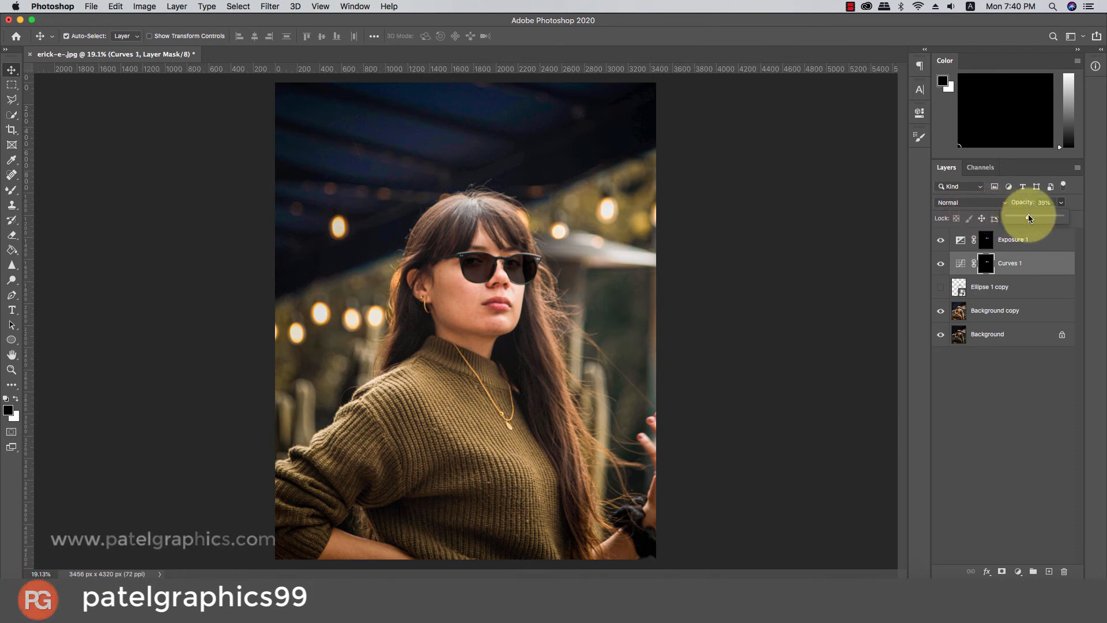
drag(1033, 216, 1046, 219)
scroll(647, 273, down, 6)
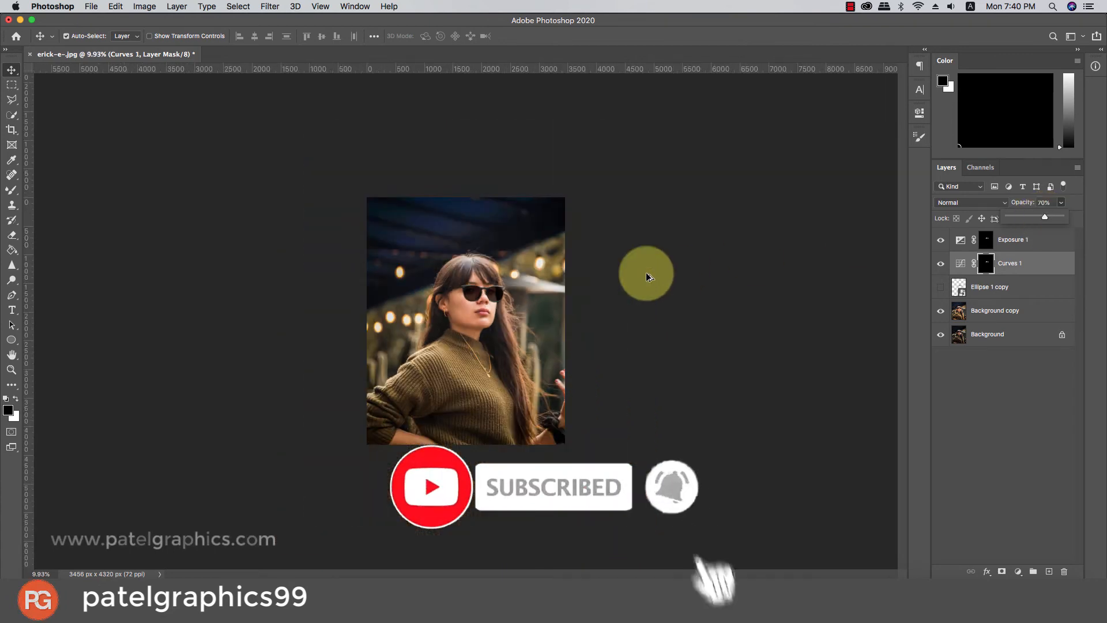
scroll(646, 272, up, 5)
scroll(647, 275, down, 1)
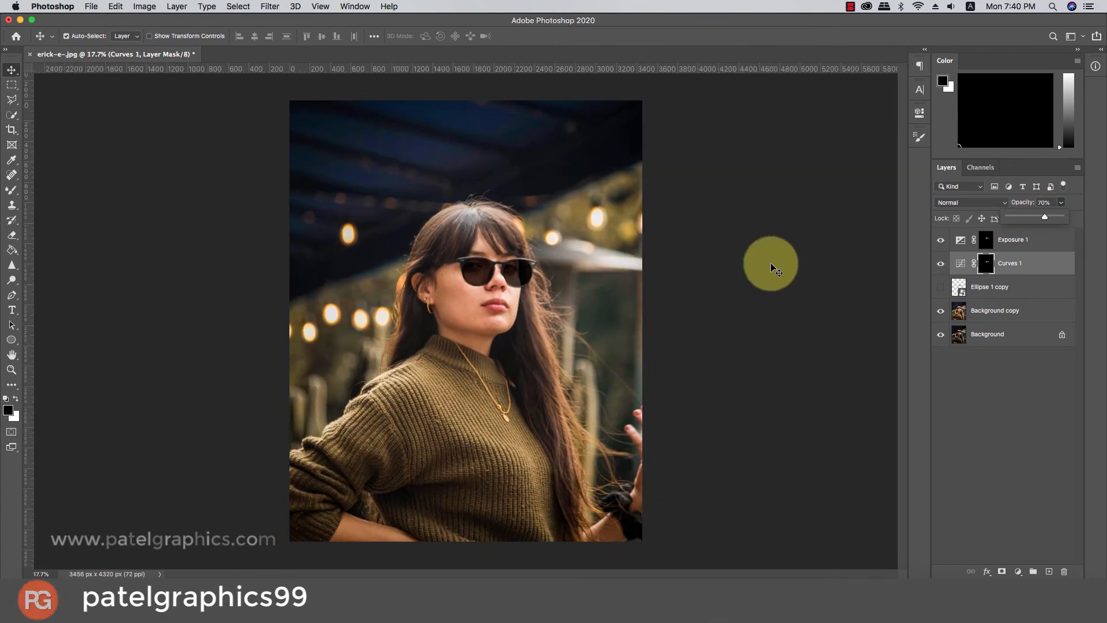
- Group every layer from the Exposure adjustment down to the background copy, leaving out the original background
click(1023, 243)
shift+click(1010, 312)
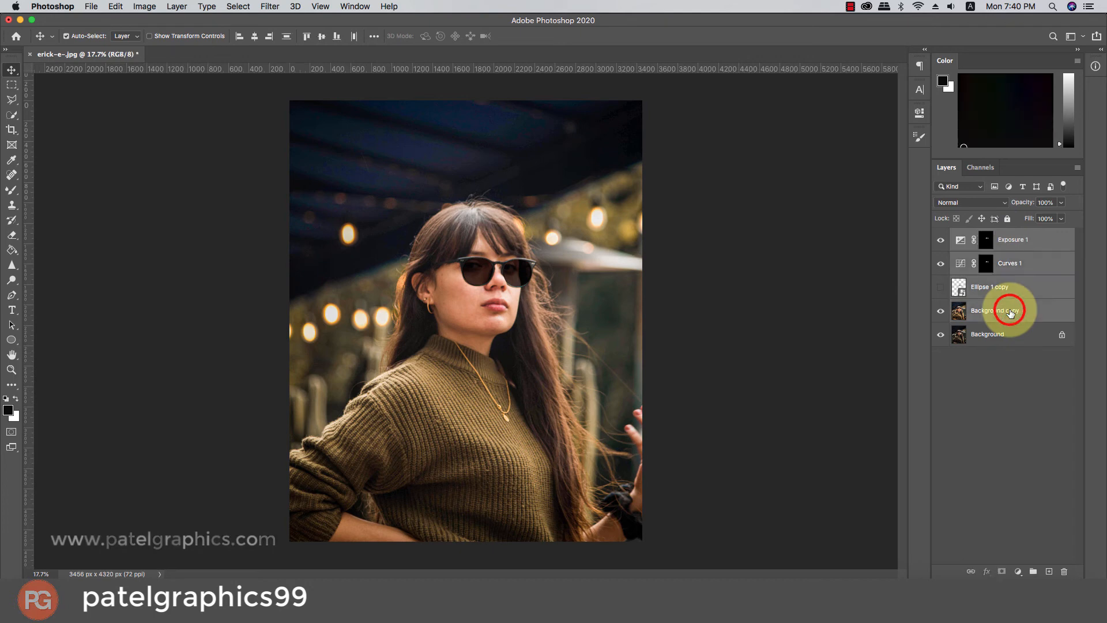
key(super+g)
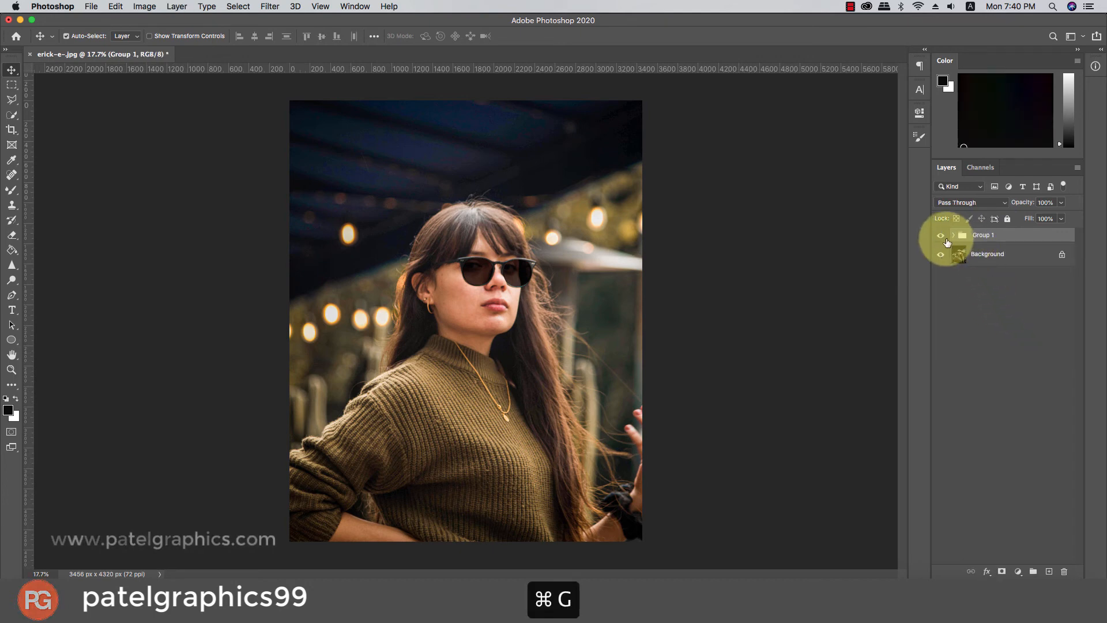
- Toggle the group's visibility to compare the edited portrait with the original
click(942, 236)
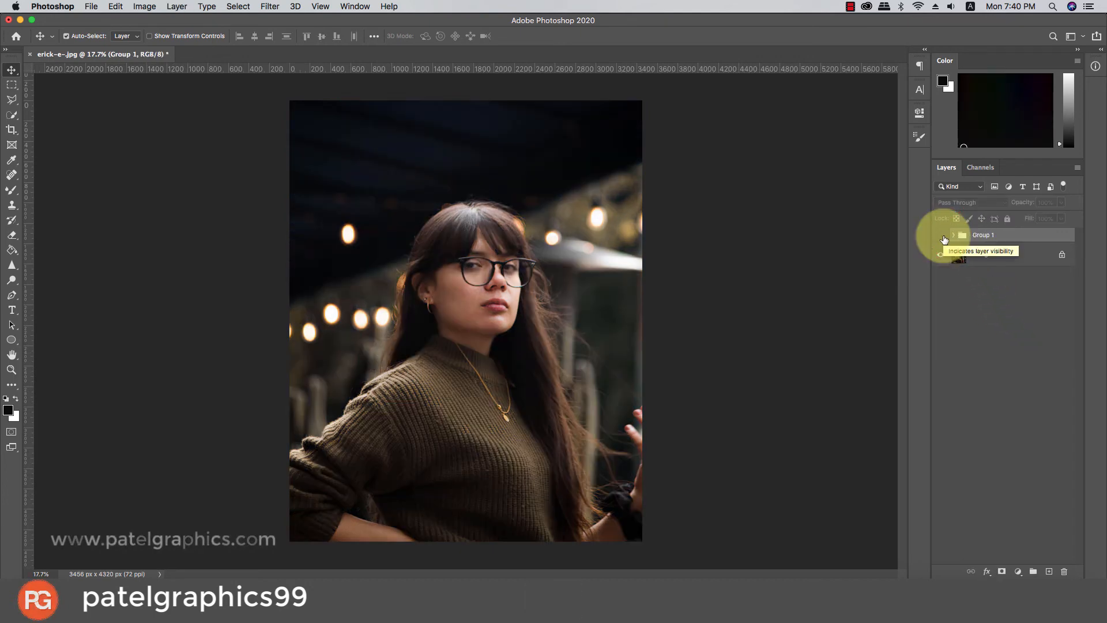
click(942, 236)
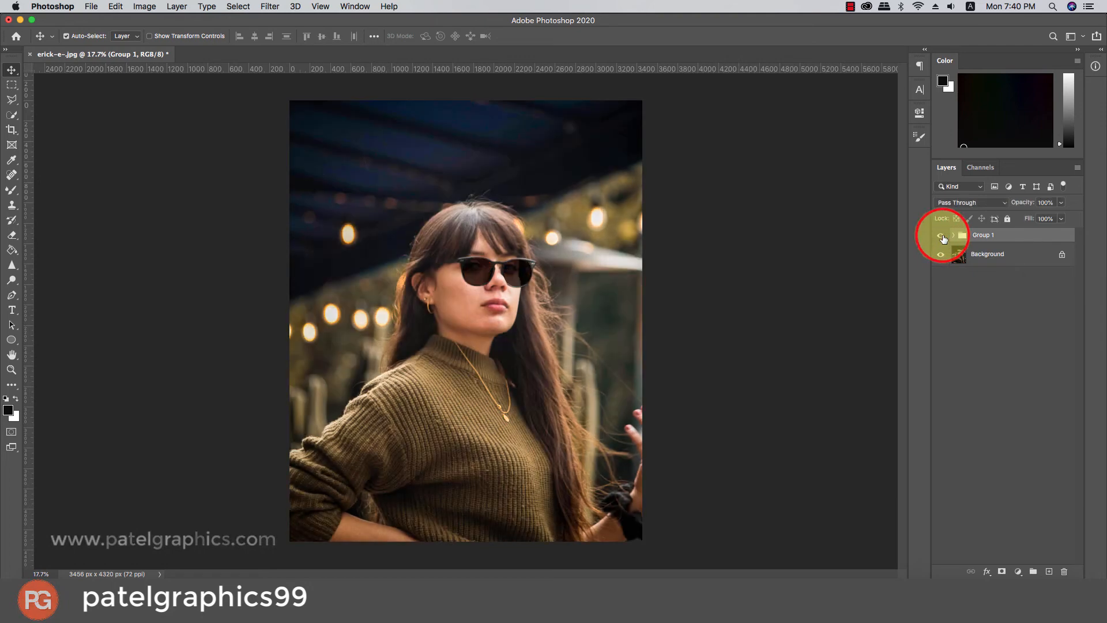
click(942, 236)
click(942, 237)
- Expand the group, hide the Curves adjustment inside it, and compare the sunglasses with the original photo
click(953, 235)
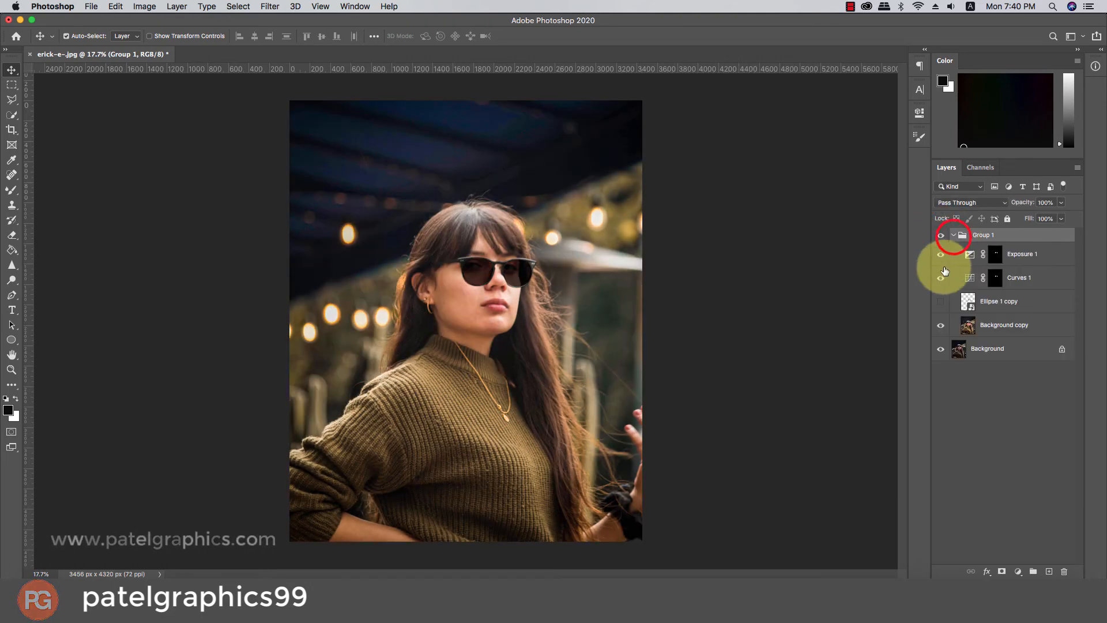
click(941, 278)
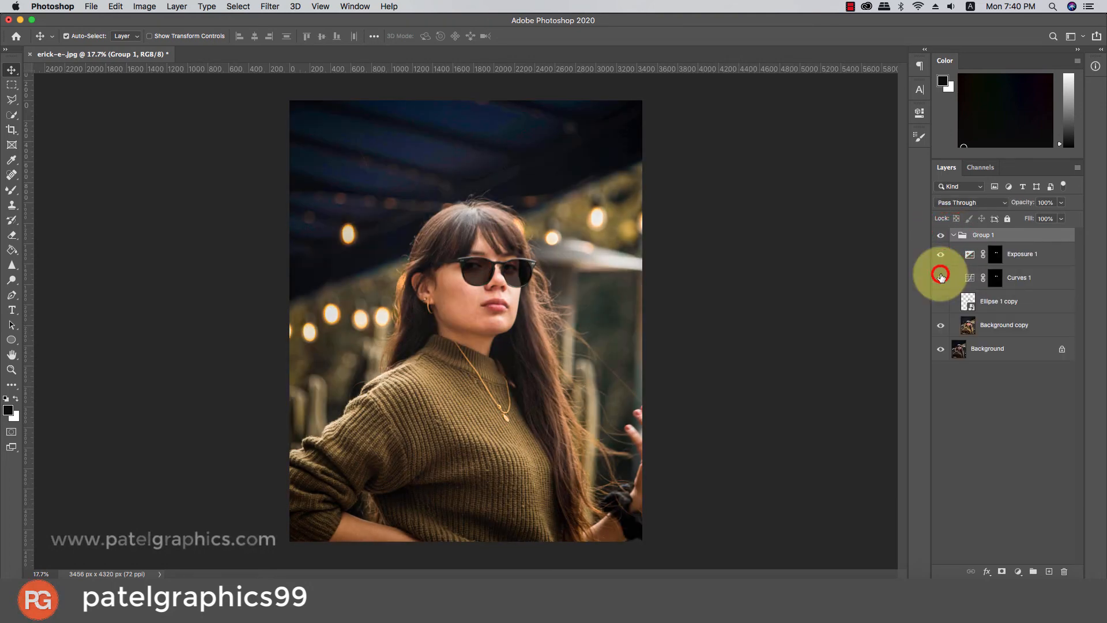
click(941, 236)
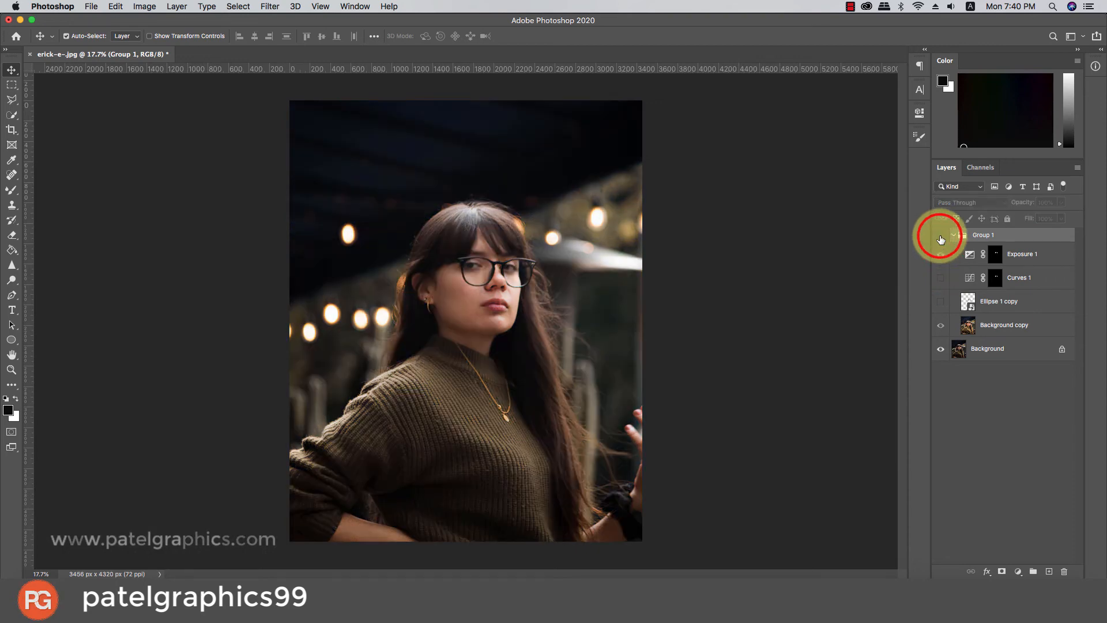
click(941, 237)
click(941, 237)
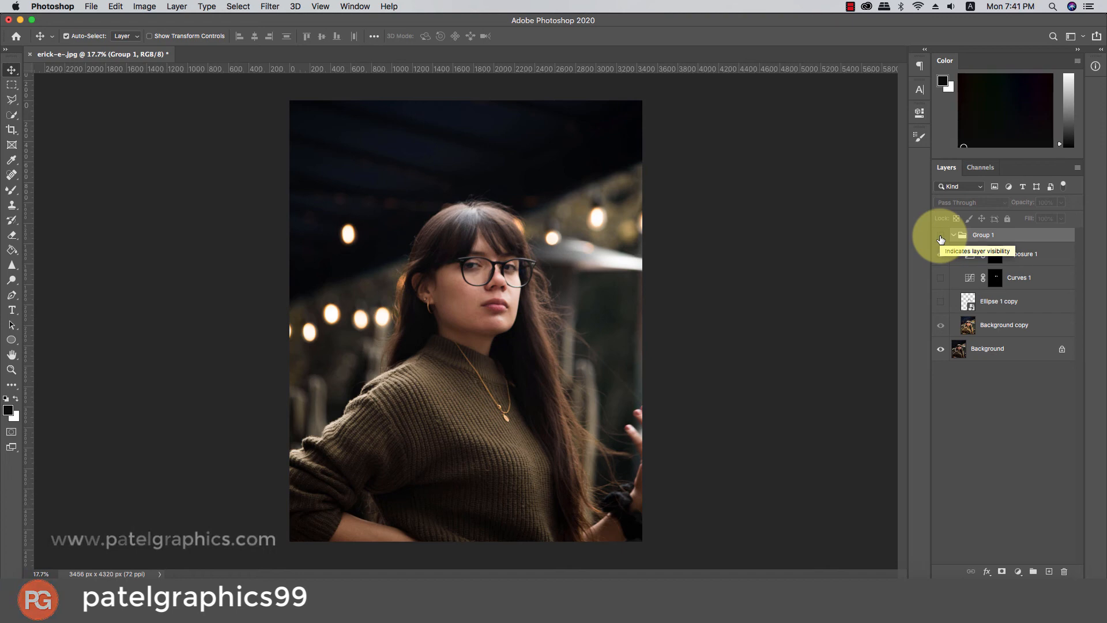
click(941, 238)
scroll(471, 264, up, 1)
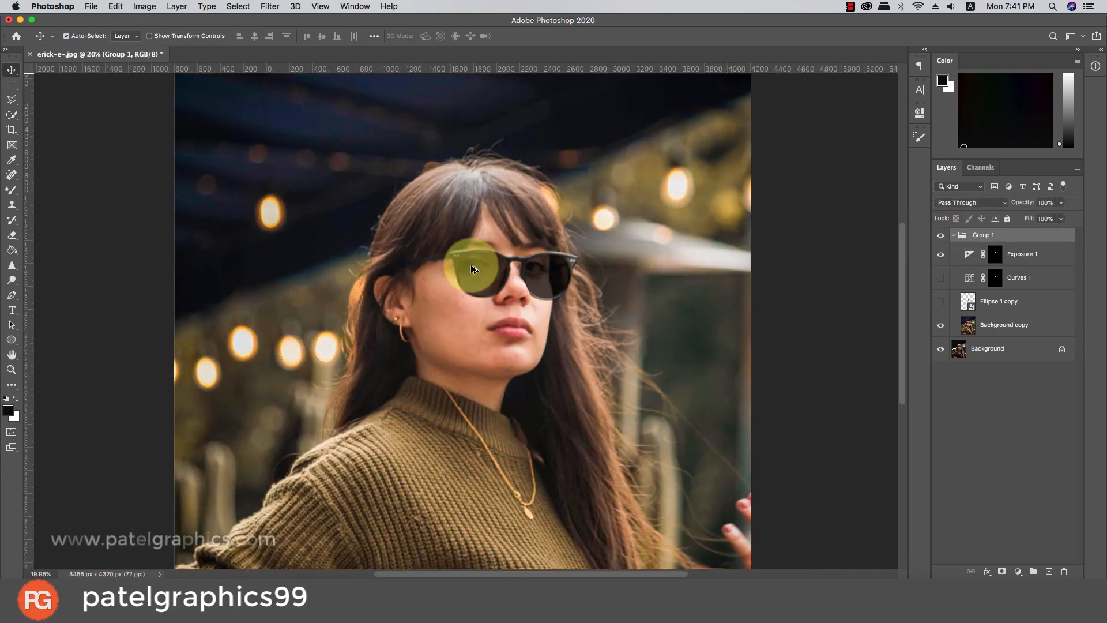
scroll(471, 264, up, 3)
scroll(471, 265, down, 10)
scroll(470, 265, up, 7)
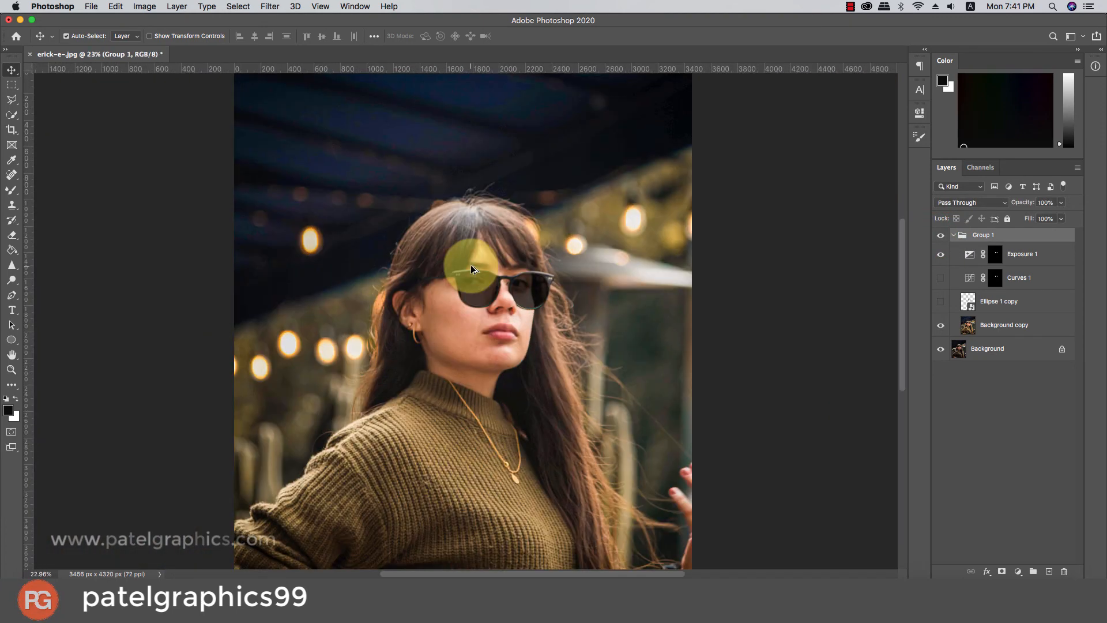
scroll(471, 264, down, 1)
- Add a Color Lookup adjustment layer above the Exposure layer in the group and try the 2Strip and DropBlues 3DLUT files
click(1017, 570)
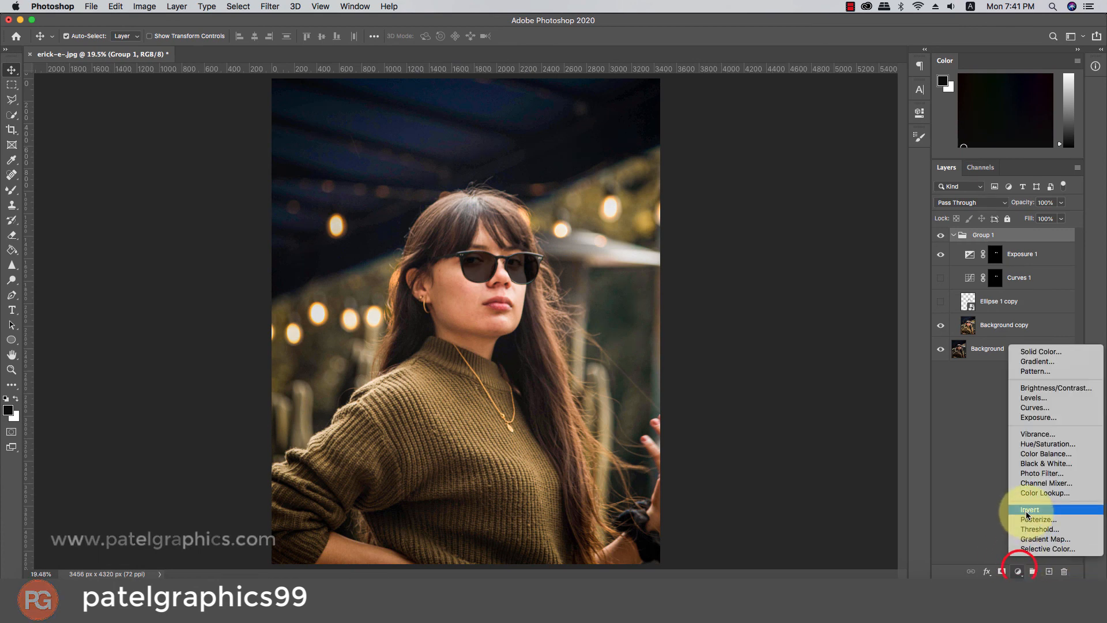
click(1043, 492)
click(825, 148)
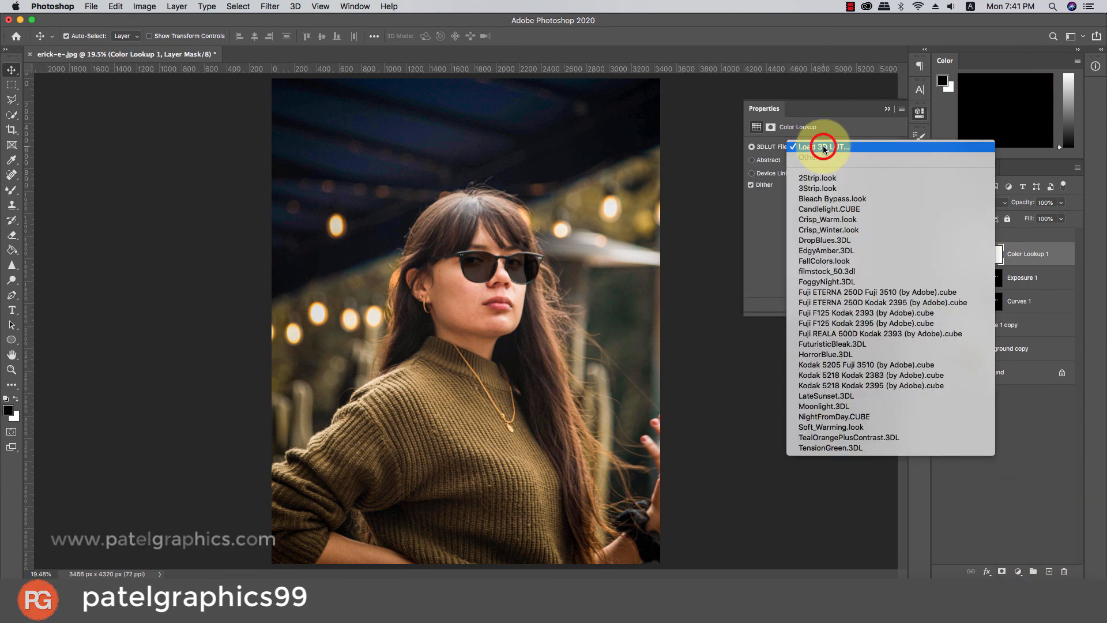
click(815, 178)
click(809, 149)
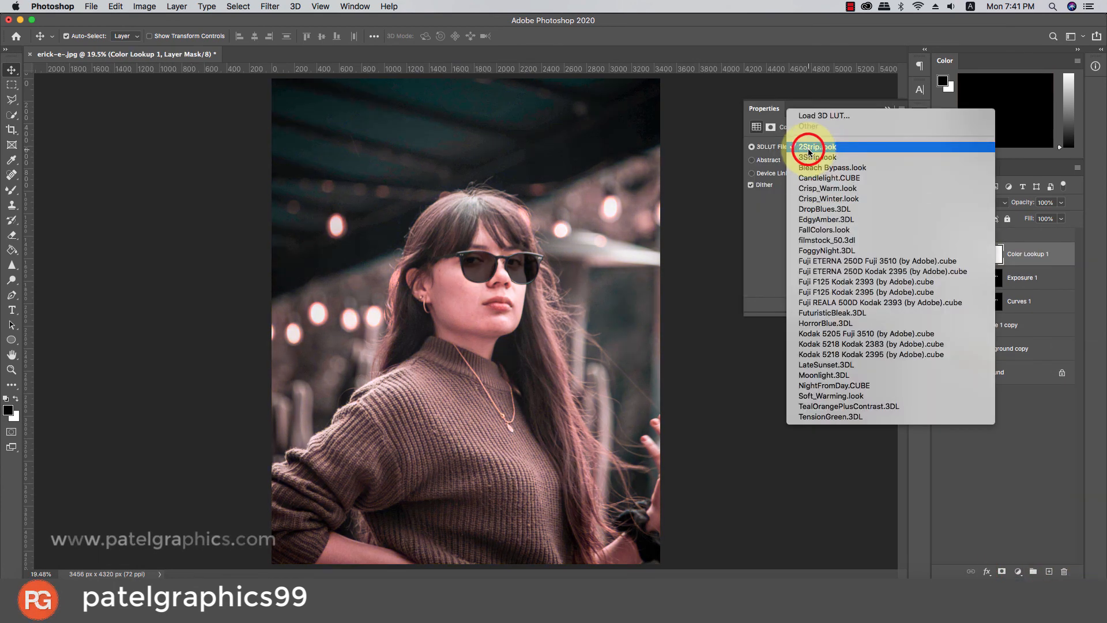
click(815, 209)
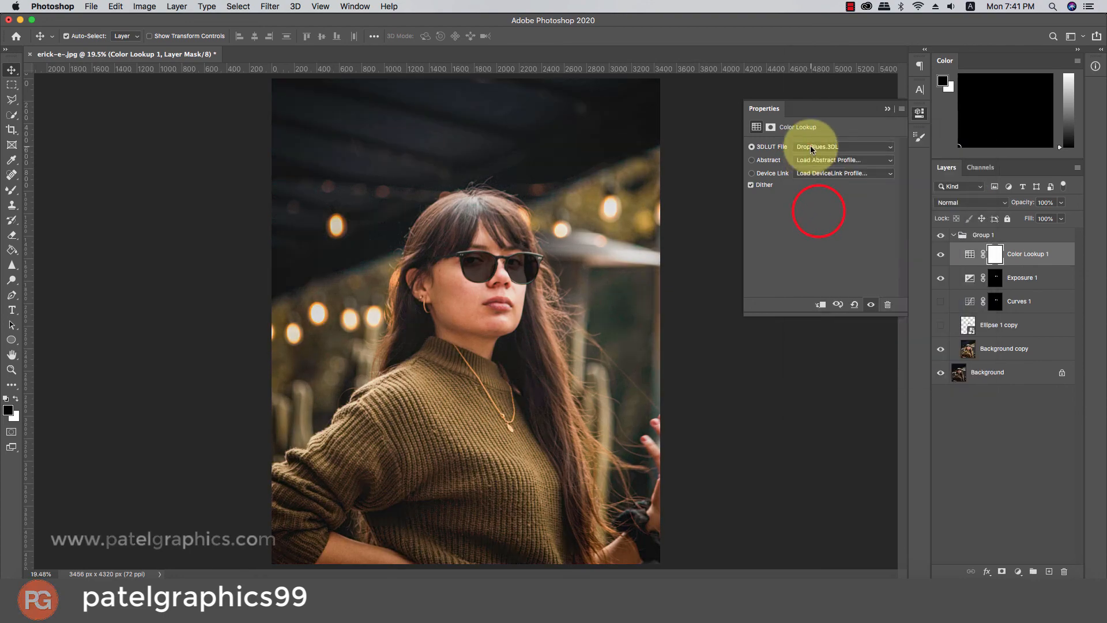
- Try the Crisp_Winter, EdgyAmber and FallColors 3DLUT files on the Color Lookup layer
click(812, 149)
click(813, 141)
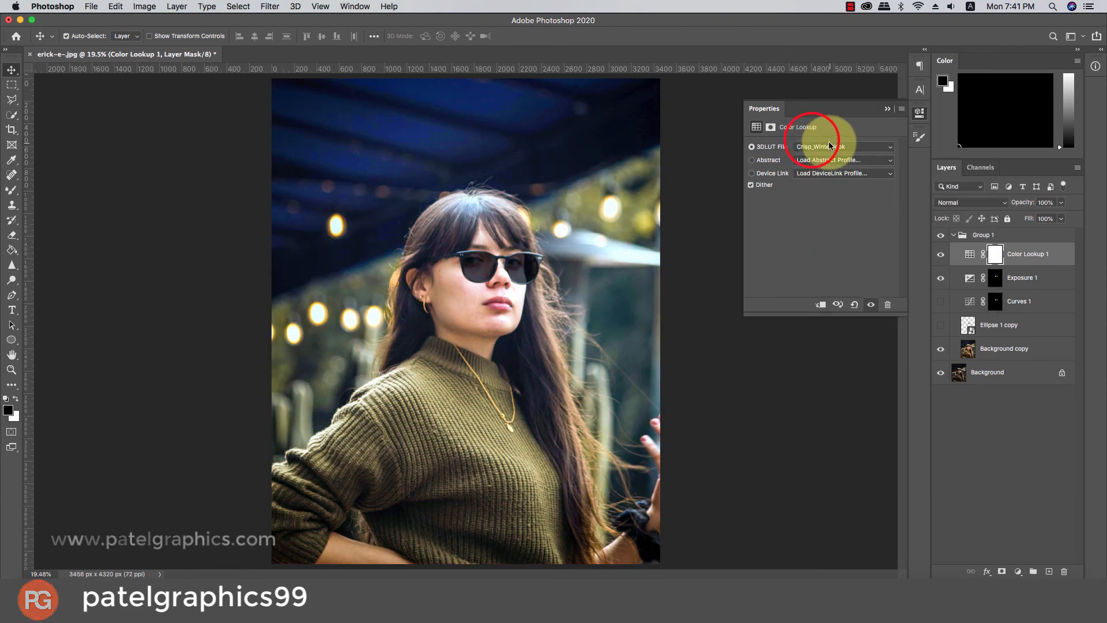
click(829, 146)
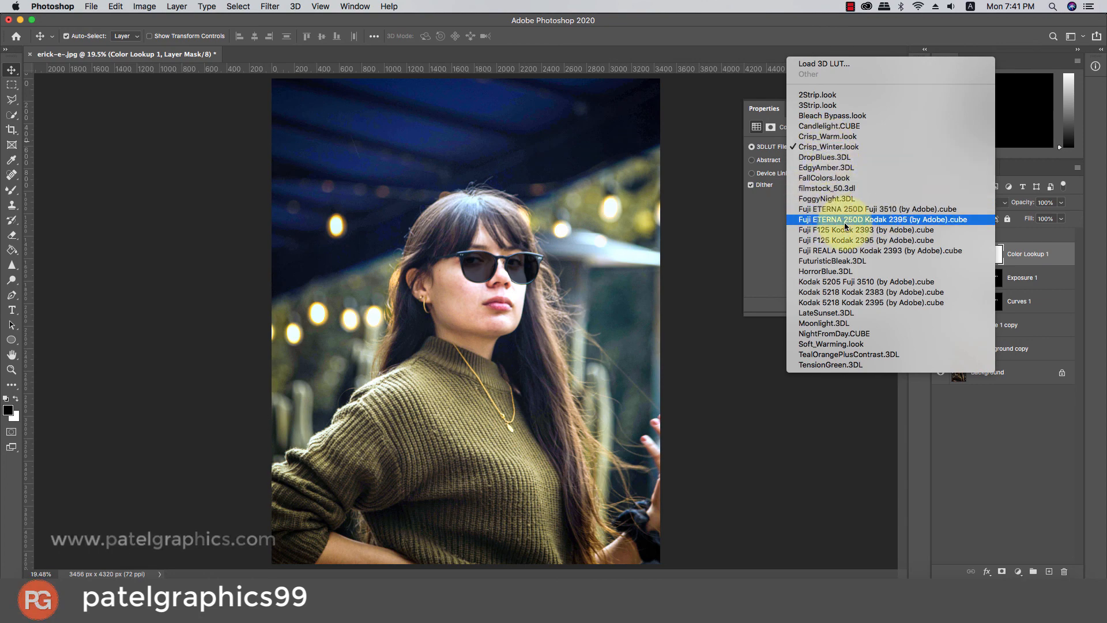
click(815, 167)
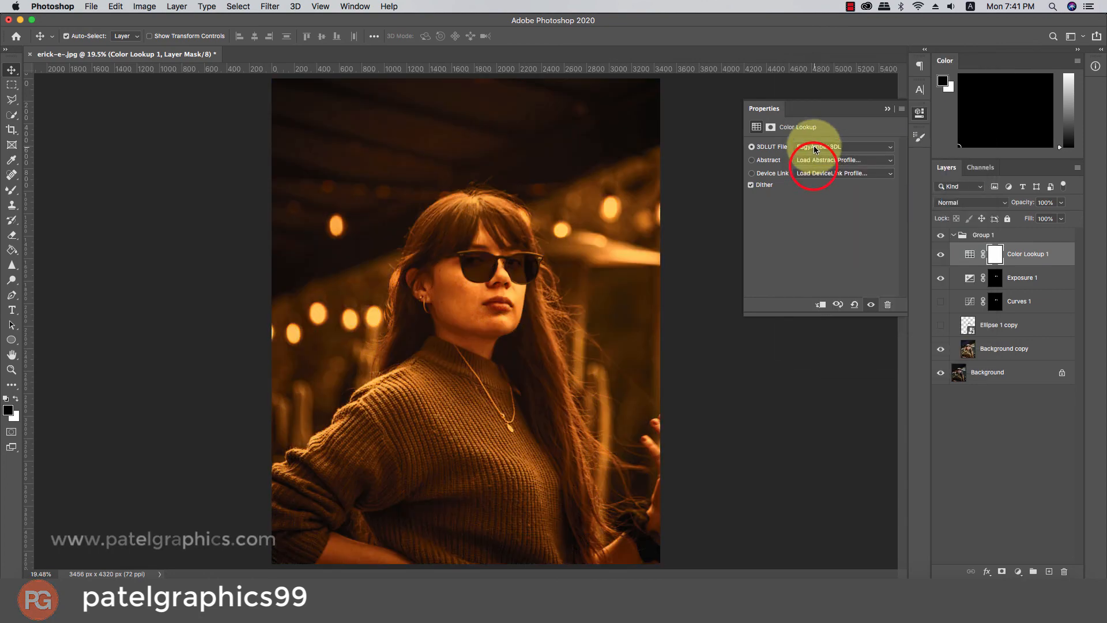
click(814, 146)
click(814, 156)
- Set the Color Lookup 3DLUT file to filmstock_50.3dl, trying Fuji ETERNA 250D Fuji 3510 as an alternative
click(814, 147)
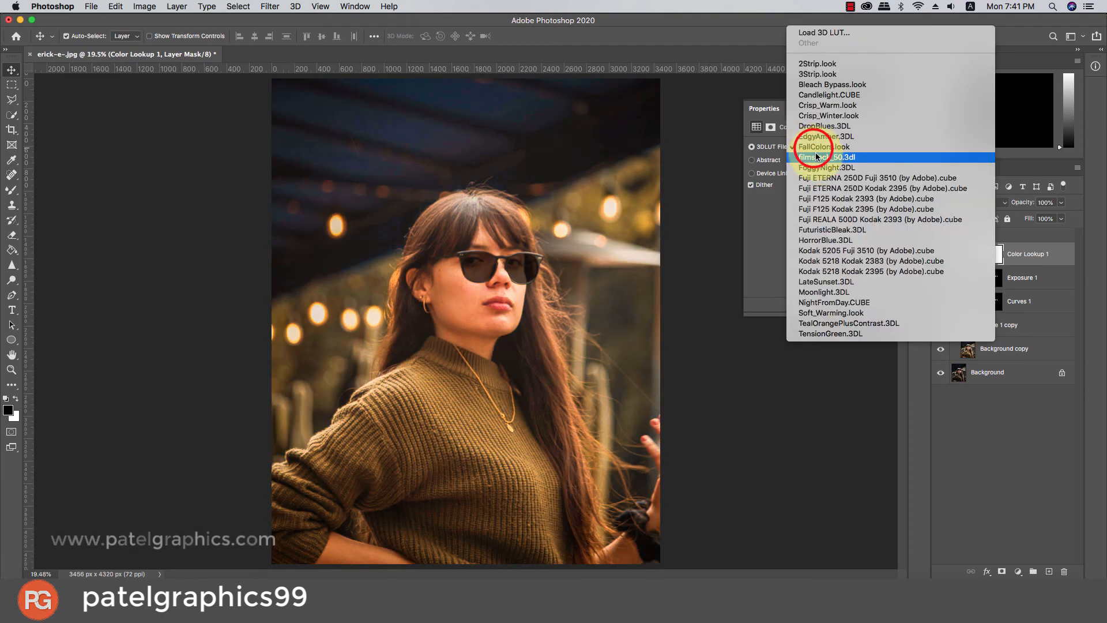
click(814, 156)
click(813, 149)
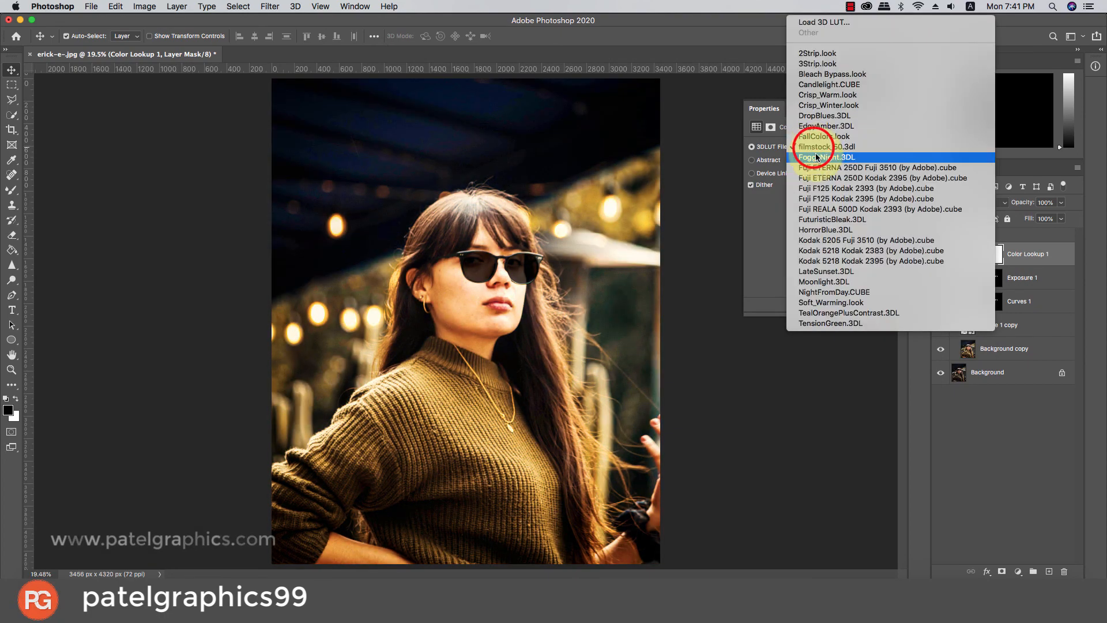
click(814, 167)
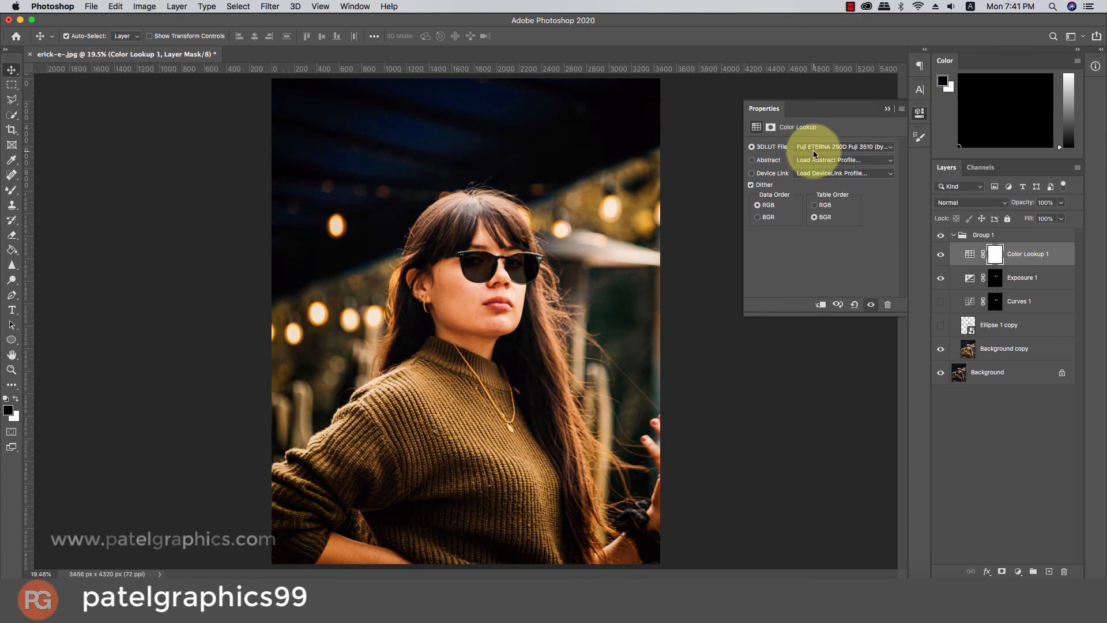
click(814, 151)
click(813, 131)
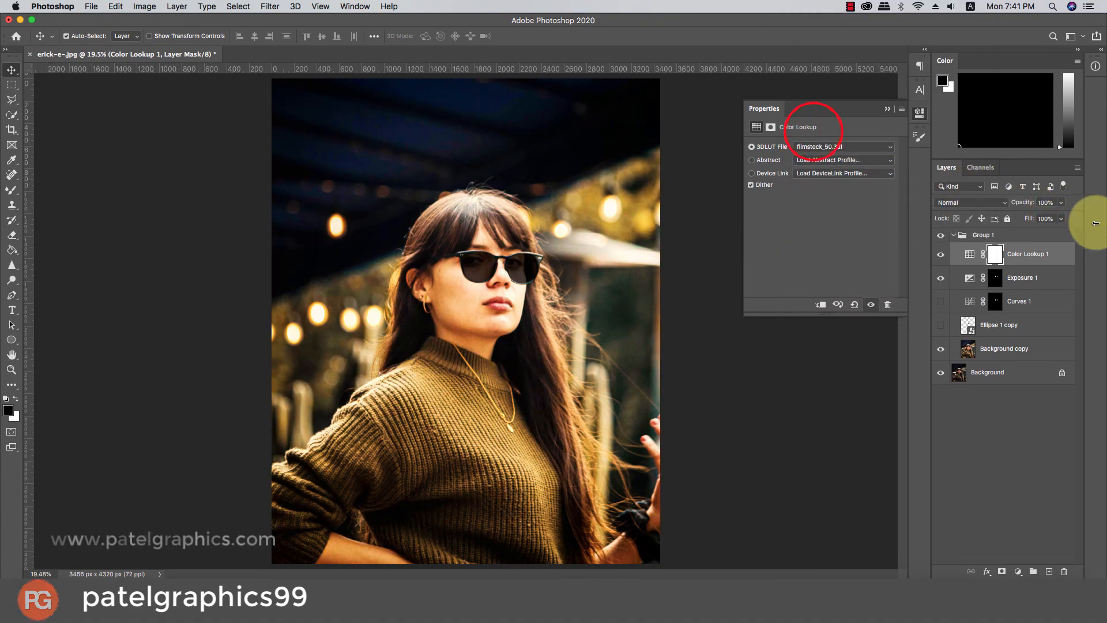
- Lower the opacity of the Color Lookup layer to 25%
click(1061, 203)
drag(1064, 217, 1017, 218)
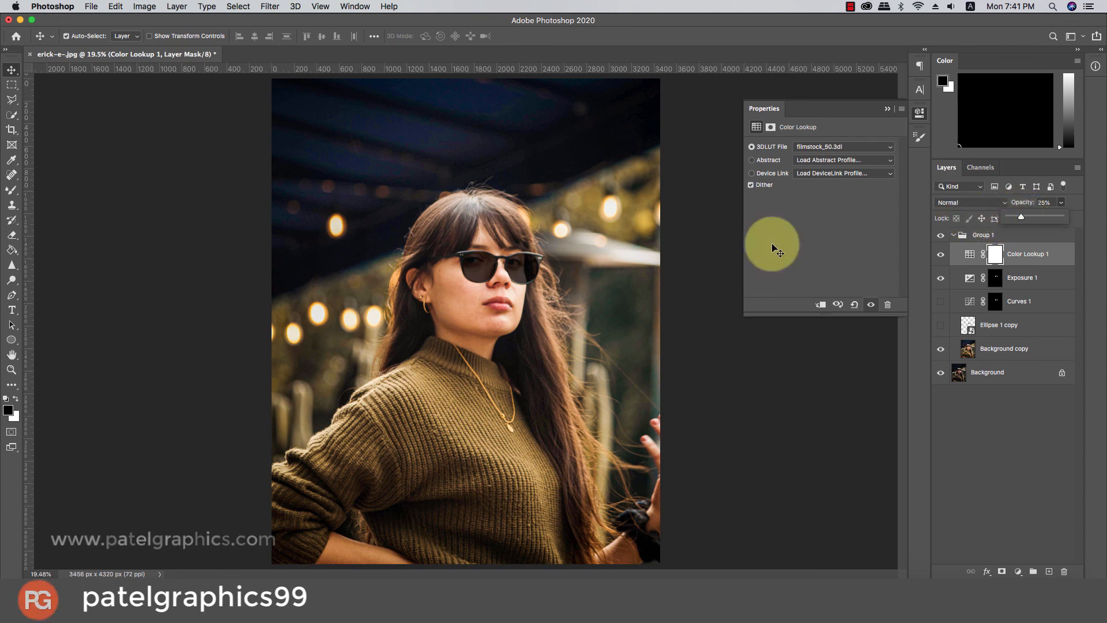
scroll(635, 289, down, 3)
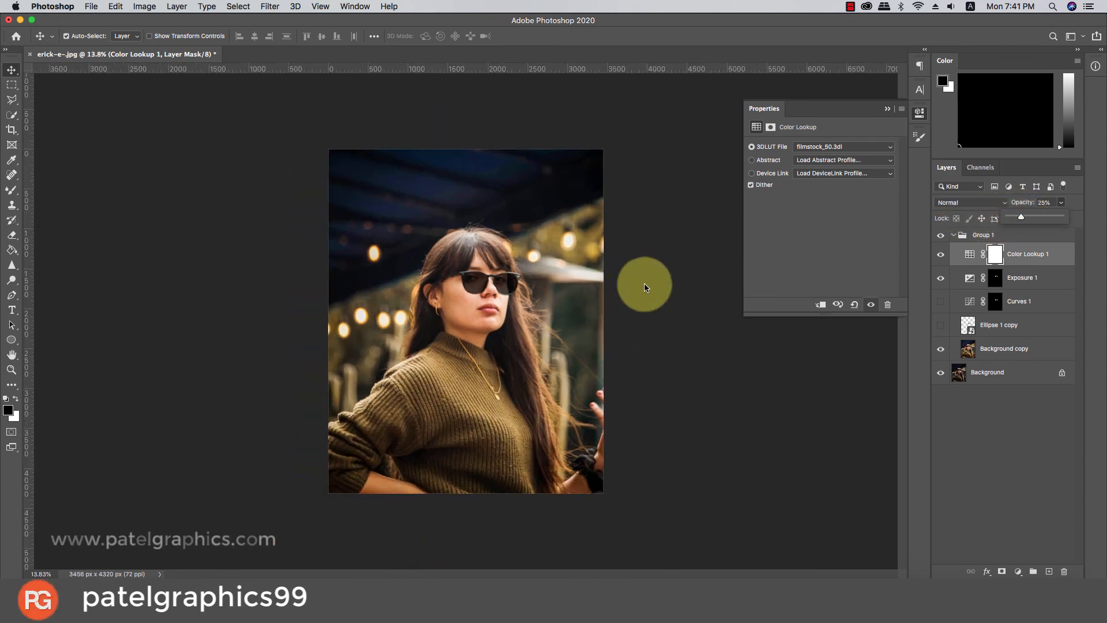
- Collapse the group and toggle its visibility to compare the final graded portrait with the original
click(957, 235)
click(953, 235)
click(940, 236)
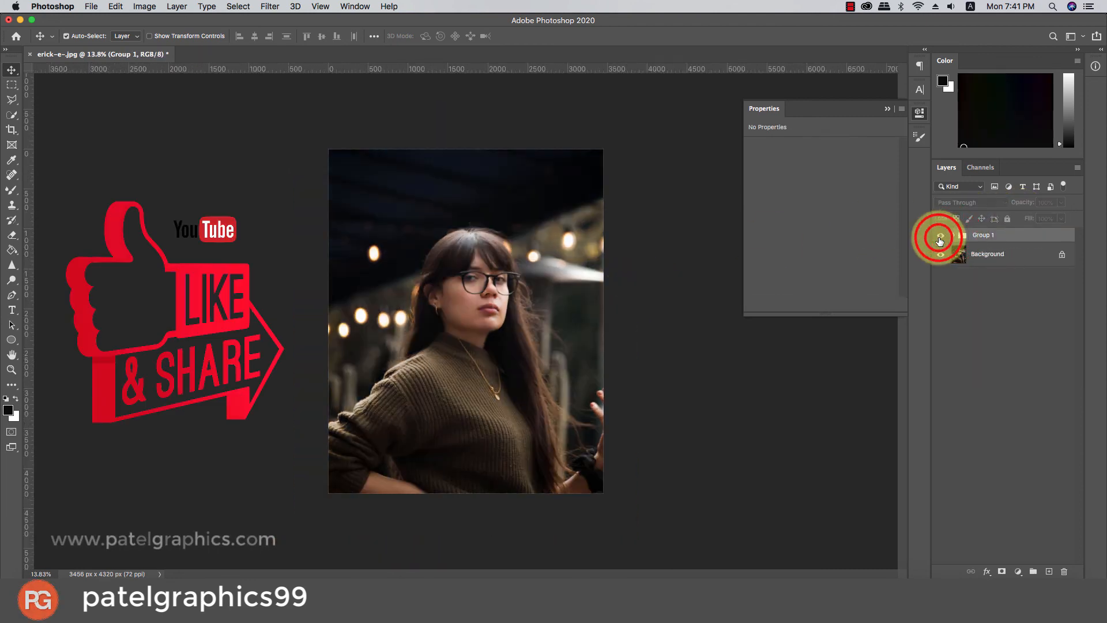
click(941, 236)
click(940, 237)
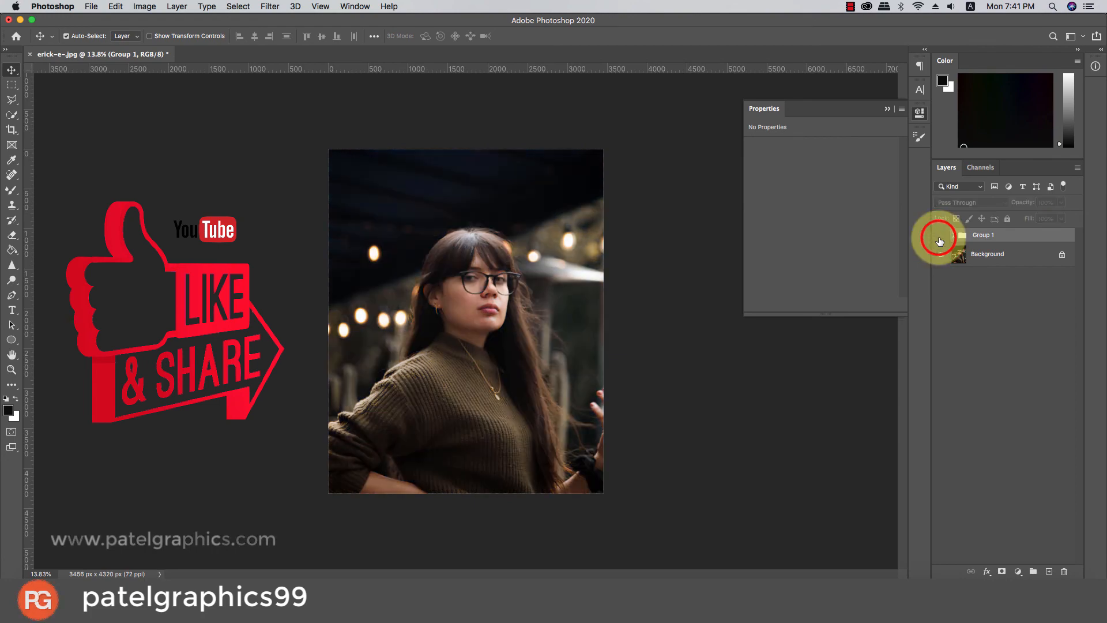